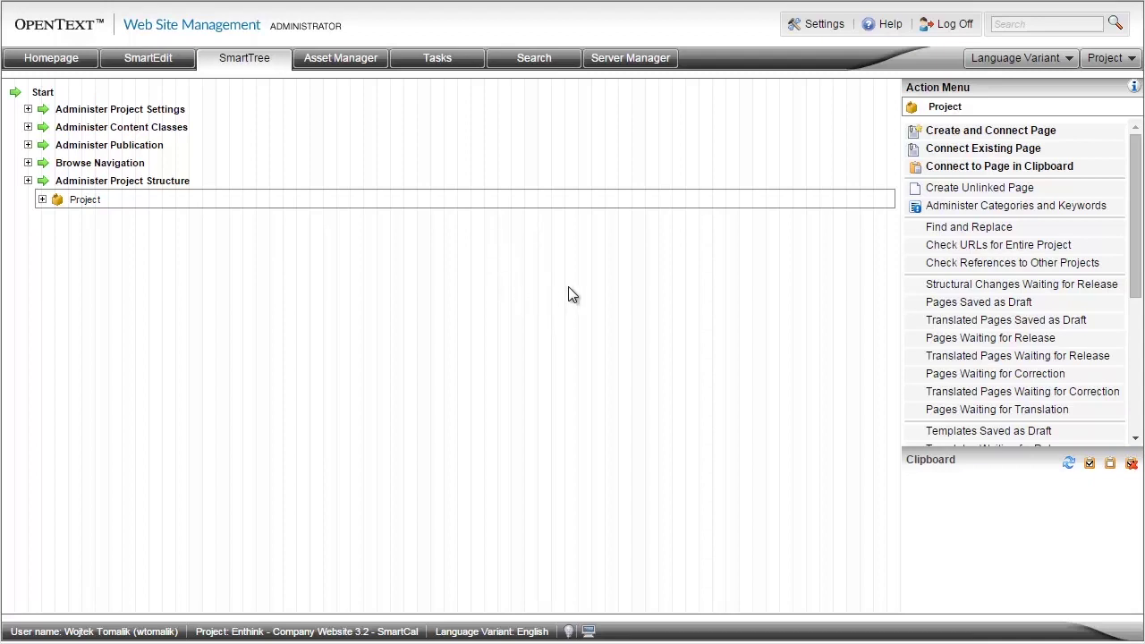
Step: Open the Taxonomy Manager administration plug-in for the project
click(80, 199)
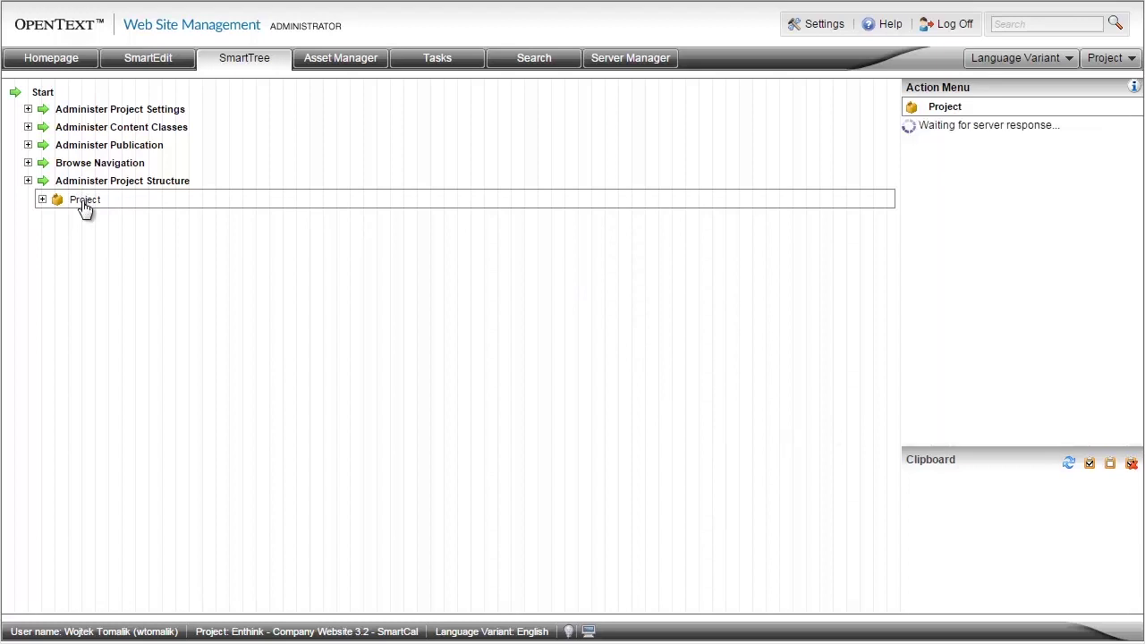
scroll(1137, 152, down, 5)
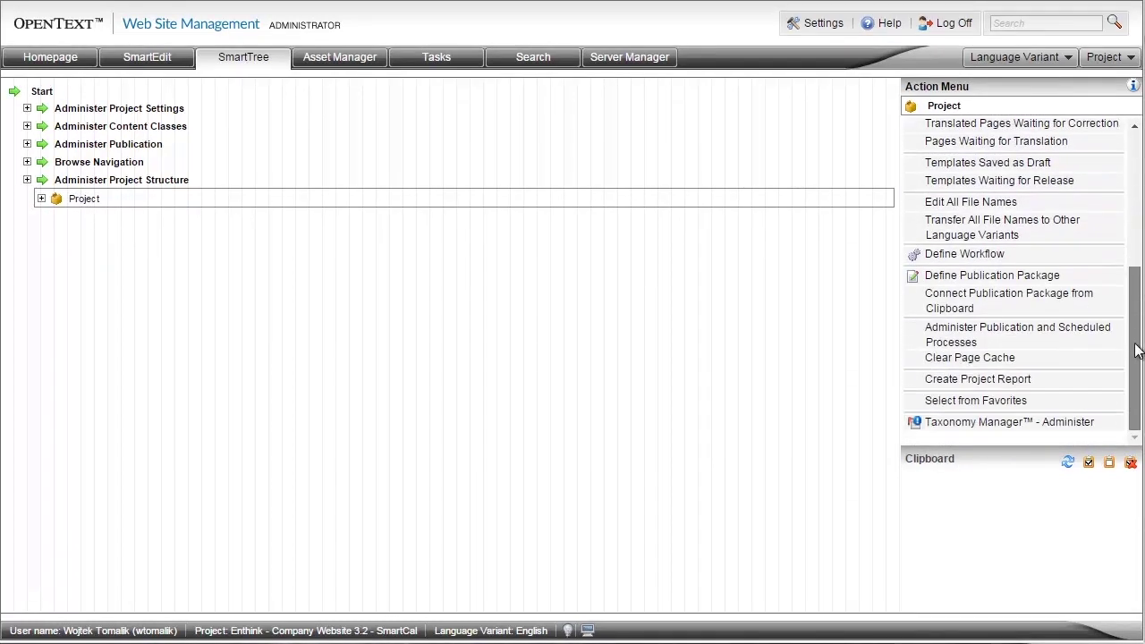
click(993, 426)
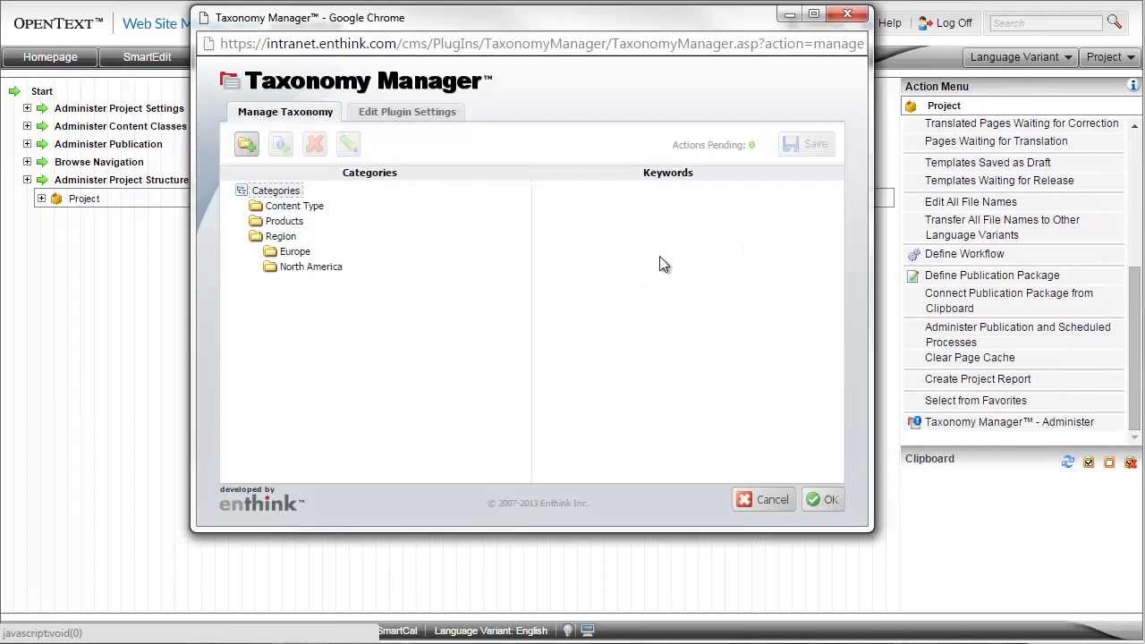
Step: Review the Taxonomy Manager plug-in settings and the keywords in the Europe category
click(437, 114)
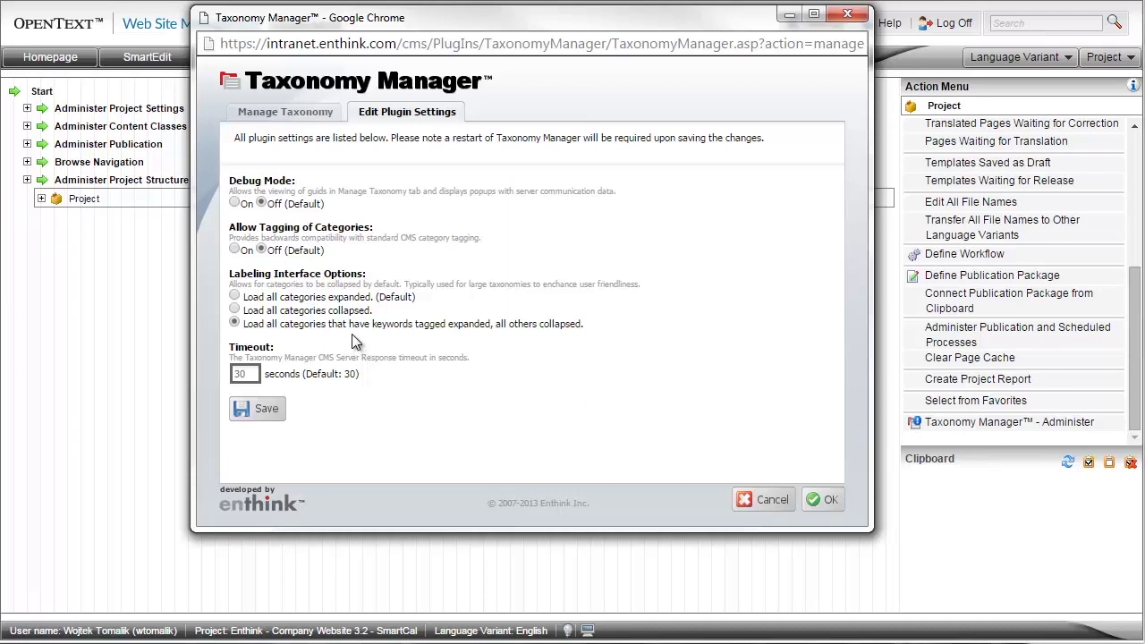
click(297, 114)
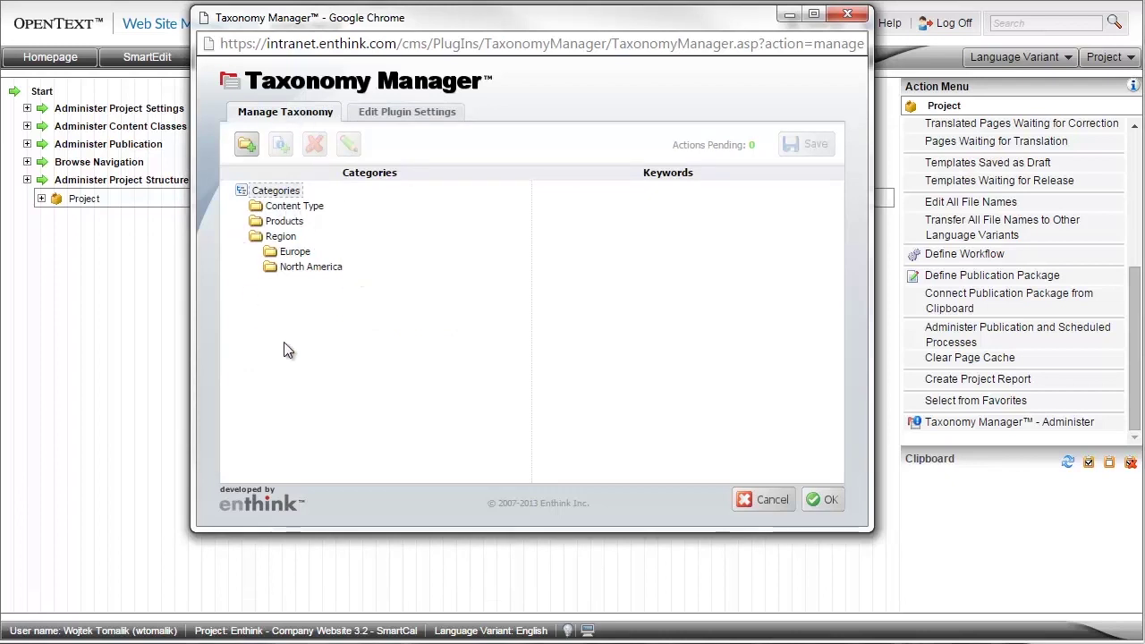
click(291, 254)
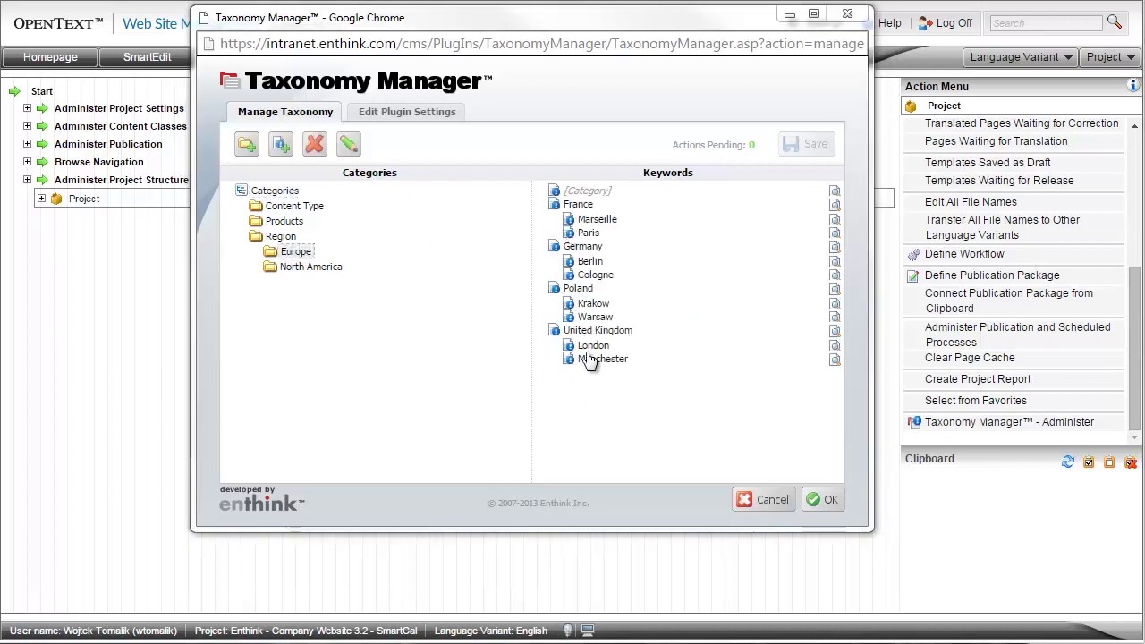
Step: Add a new top-level category named Animals to the taxonomy
click(273, 191)
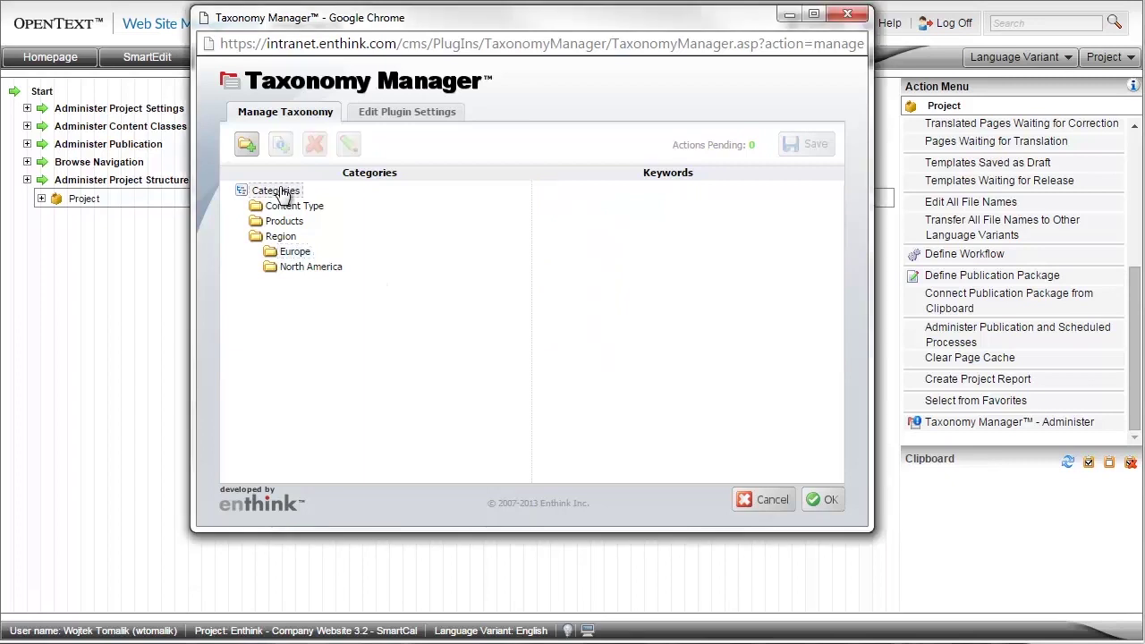
click(247, 144)
click(443, 197)
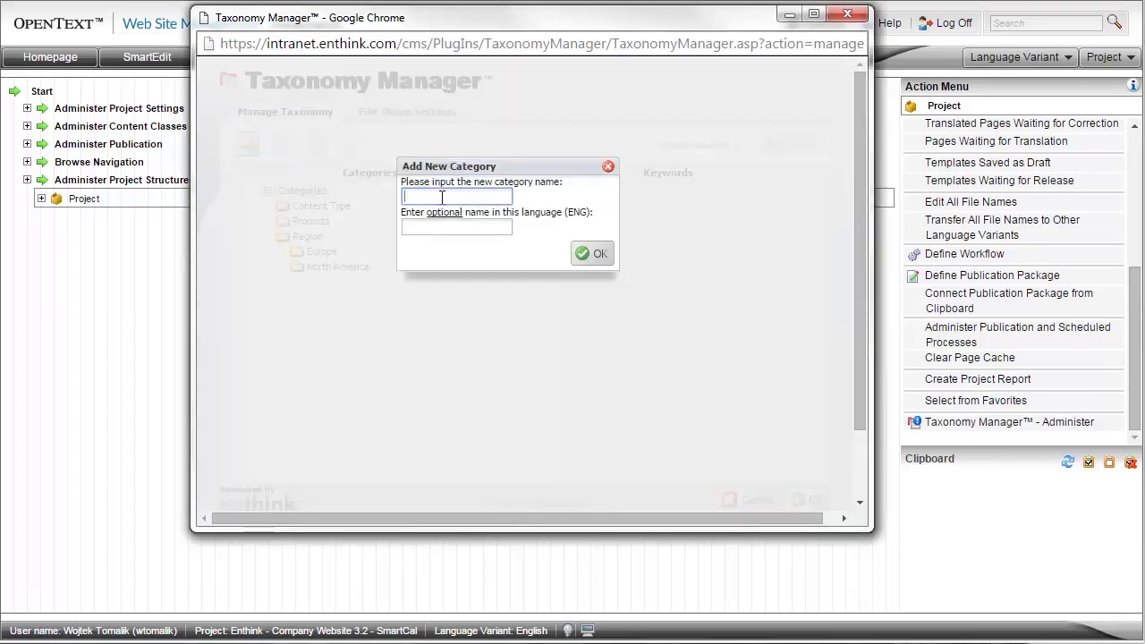
text(Animals)
click(593, 254)
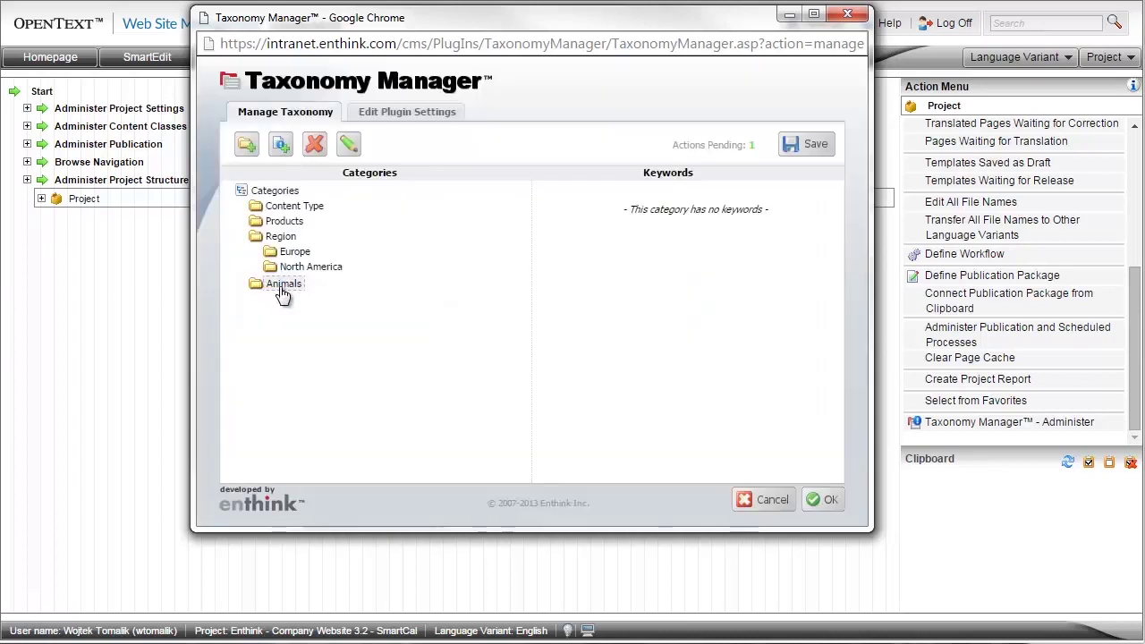
Step: Add the keyword Alligator to the Animals category
click(281, 146)
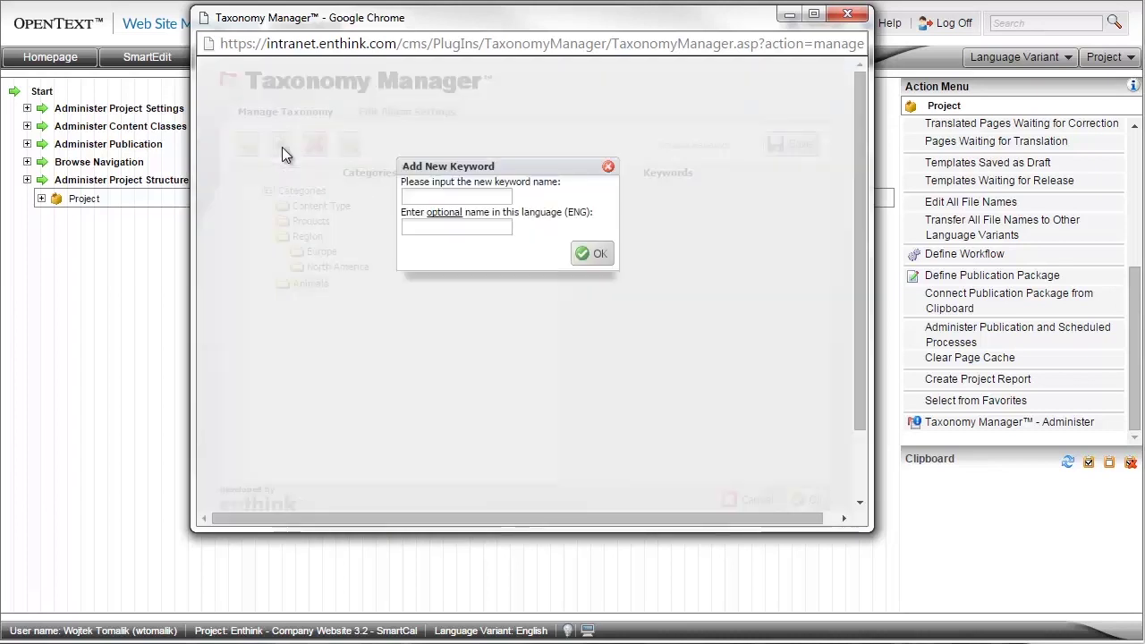
click(428, 193)
text(Alligator)
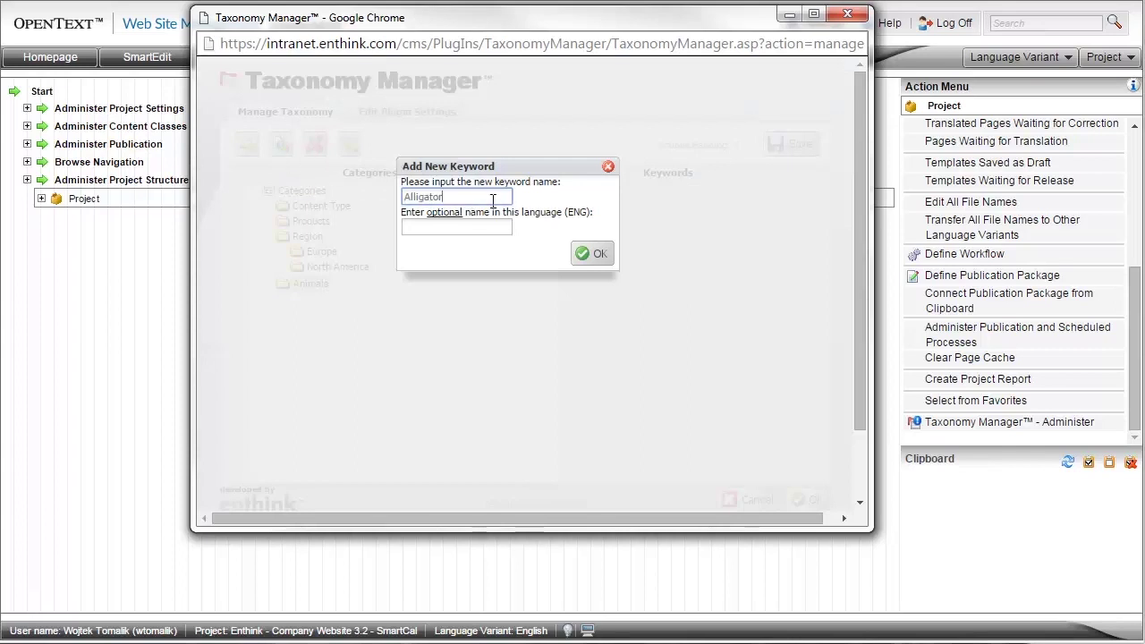
click(593, 254)
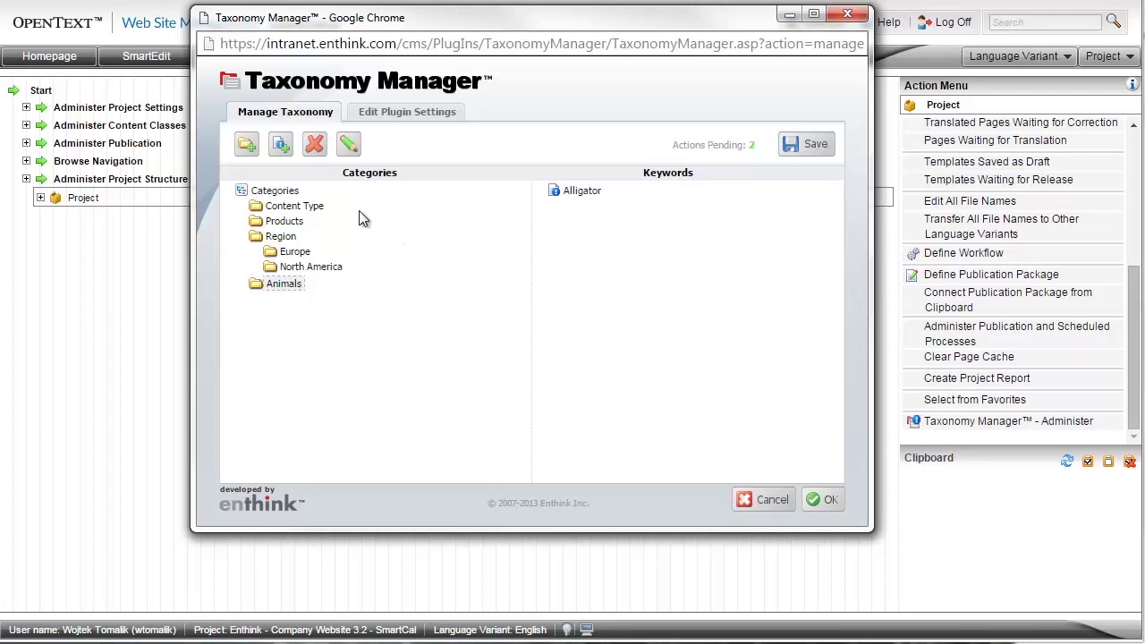
Step: Create a Dogs subcategory under Animals and add the keyword Boxer to it
click(245, 145)
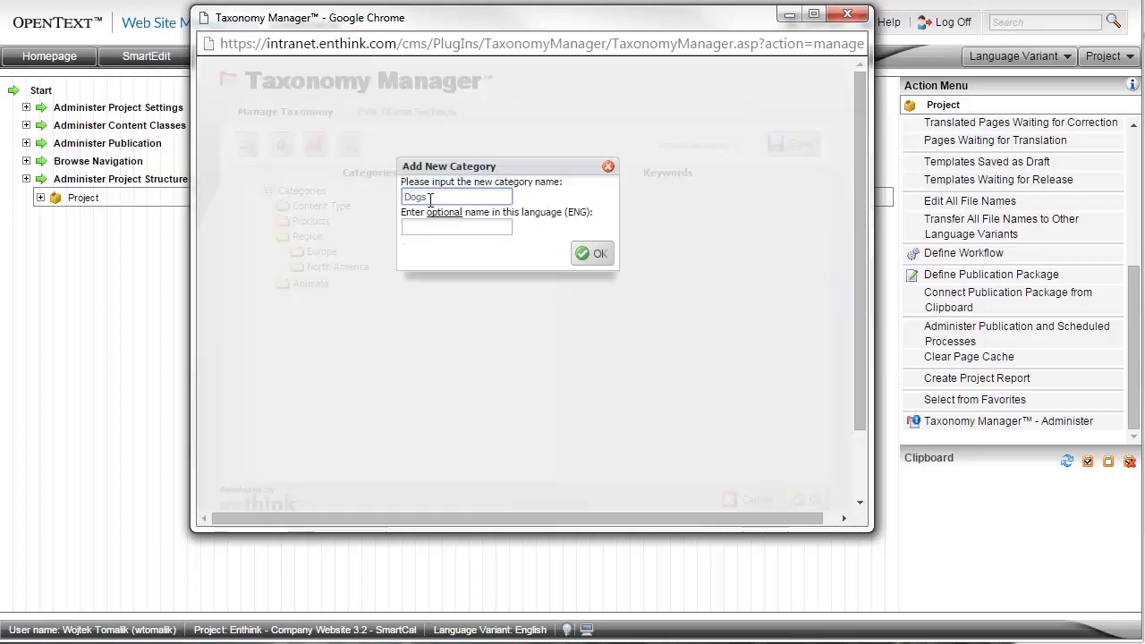
click(588, 254)
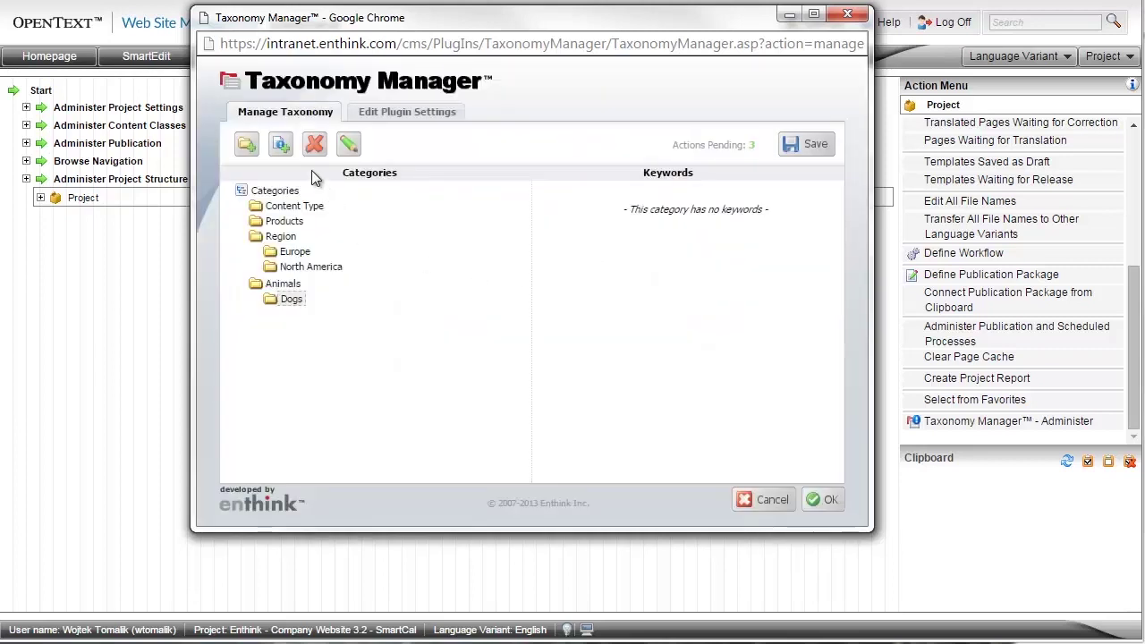
click(282, 149)
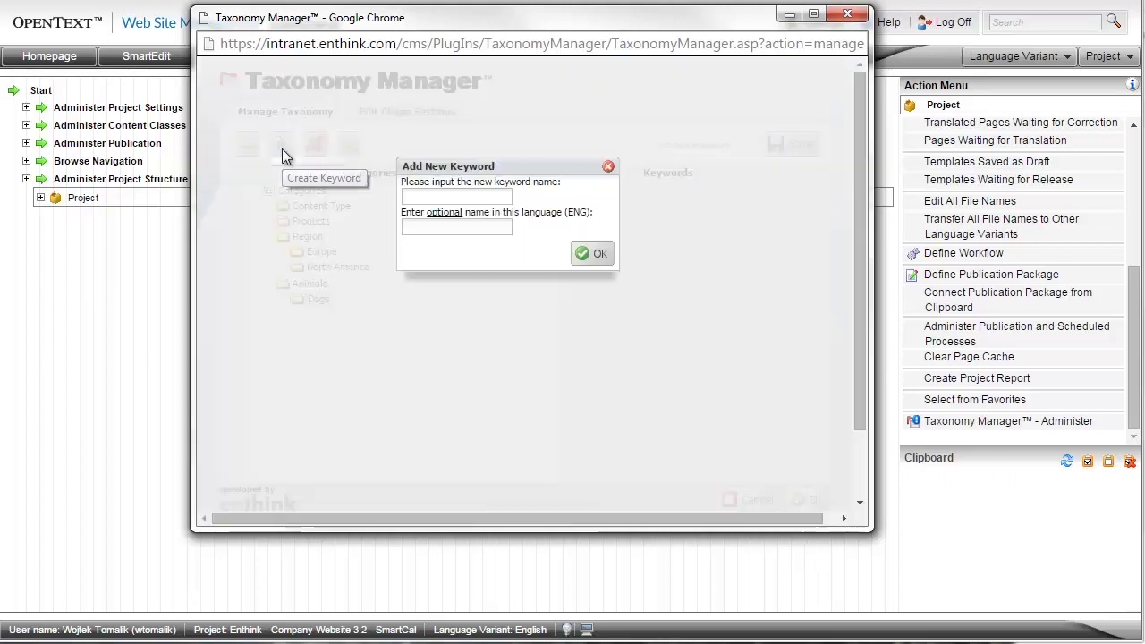
click(433, 198)
text(Boxer)
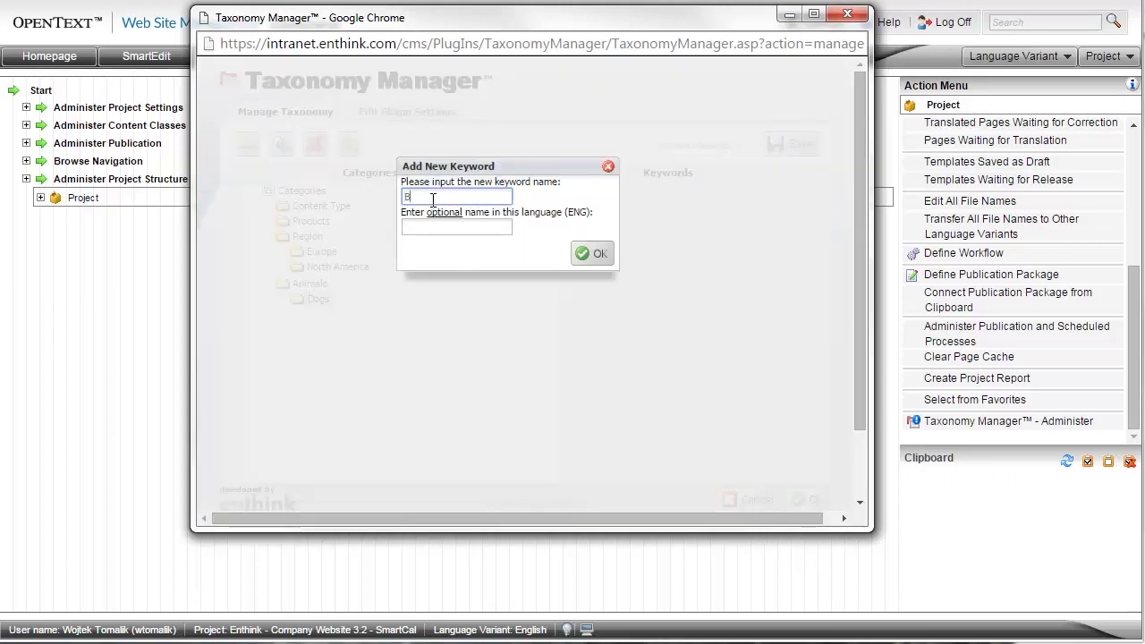
click(586, 255)
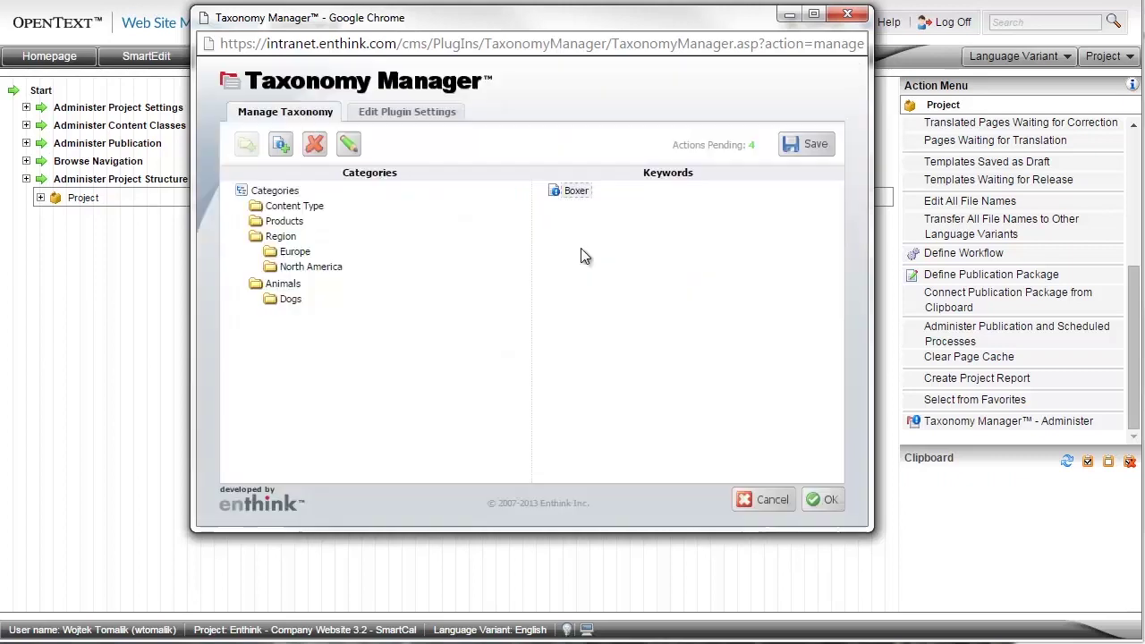
Step: Add the keyword Collie to the Dogs subcategory
click(284, 146)
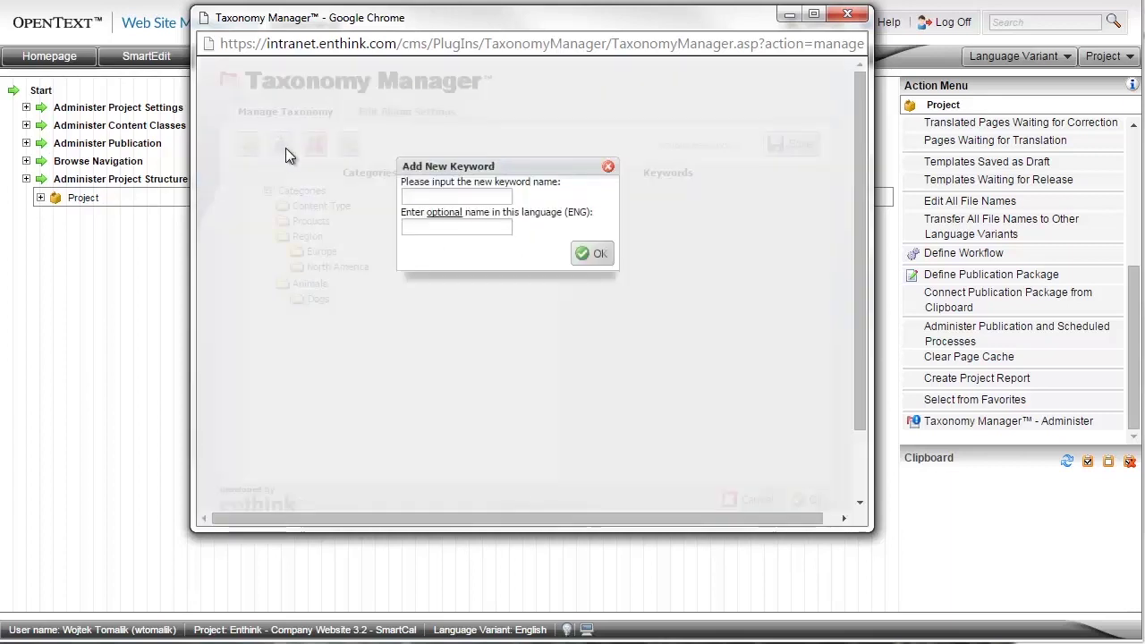
click(415, 198)
text(Collie)
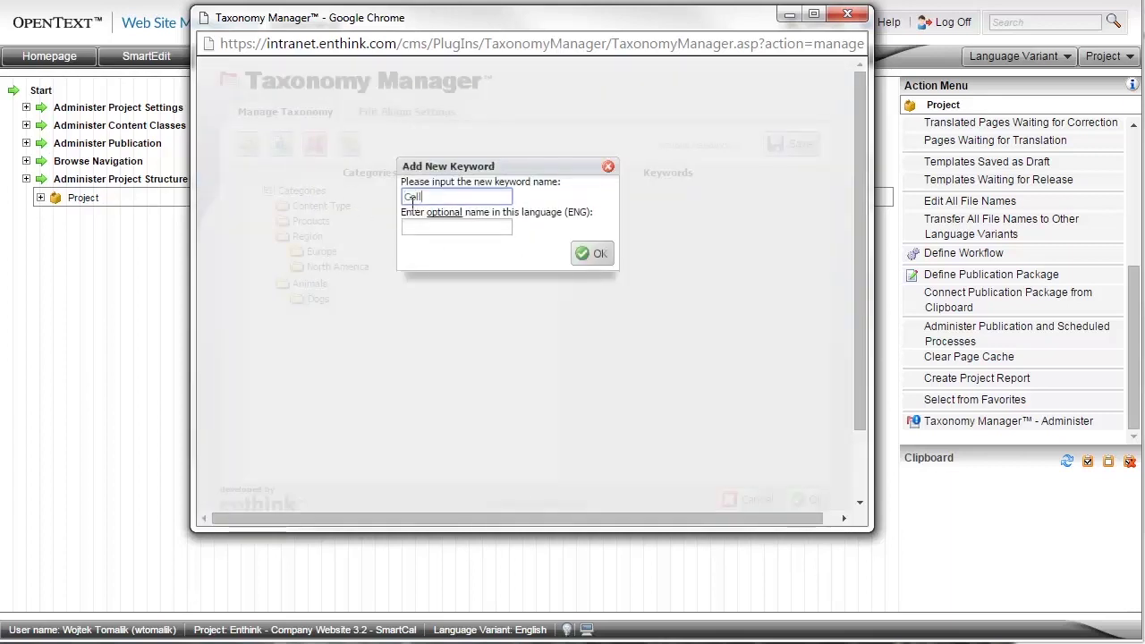
click(599, 255)
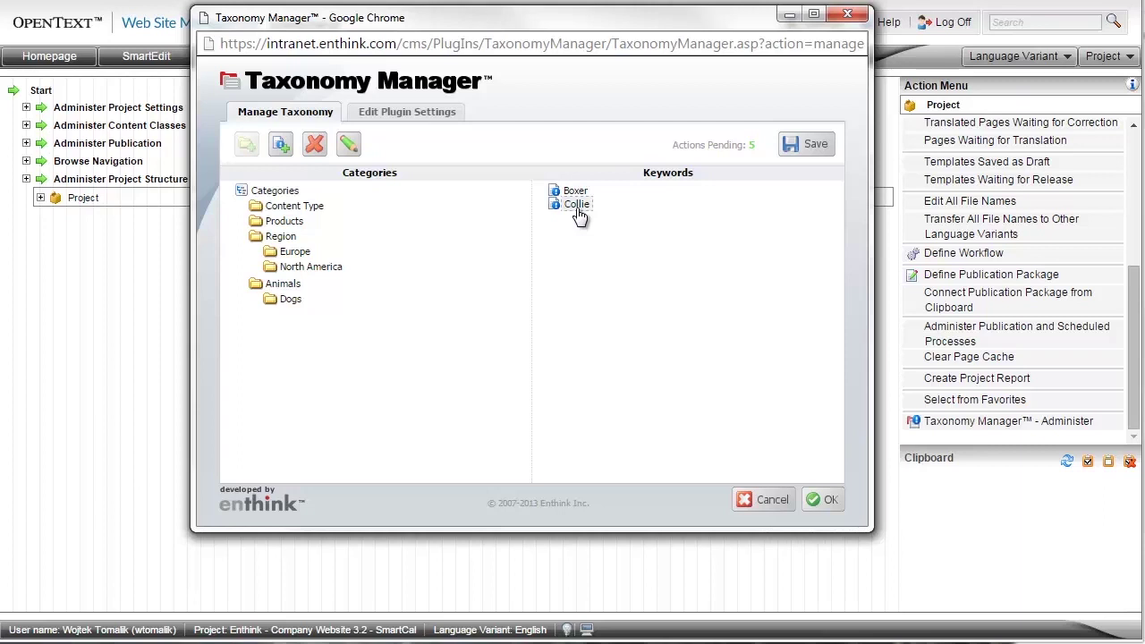
Step: Add the keyword Dog directly to the Animals category
click(285, 285)
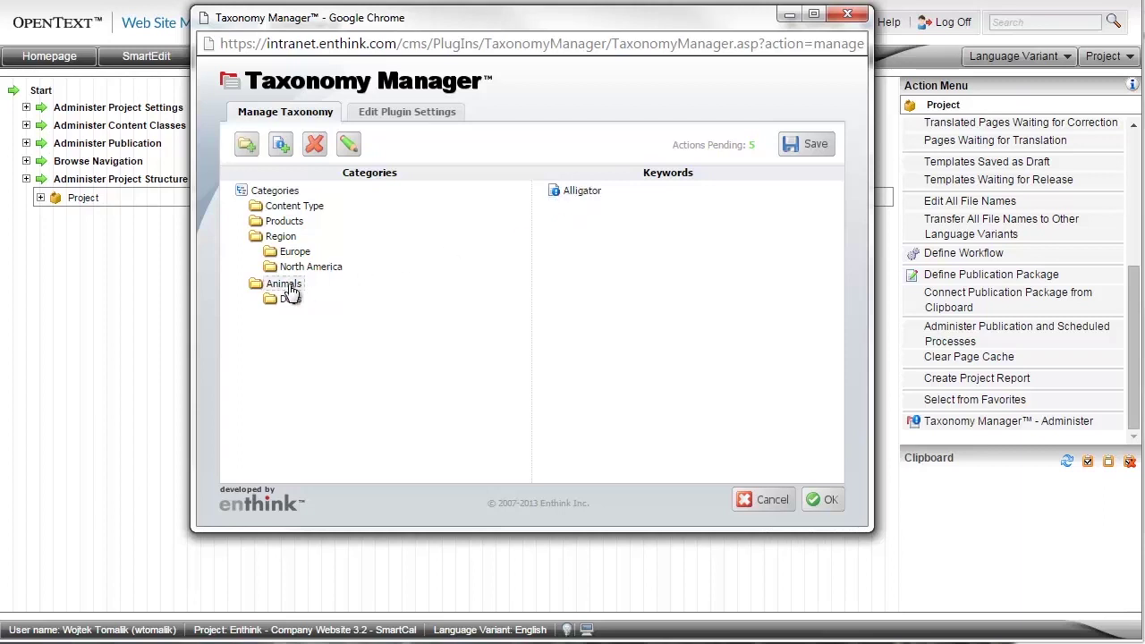
click(281, 146)
text(Dog)
click(601, 255)
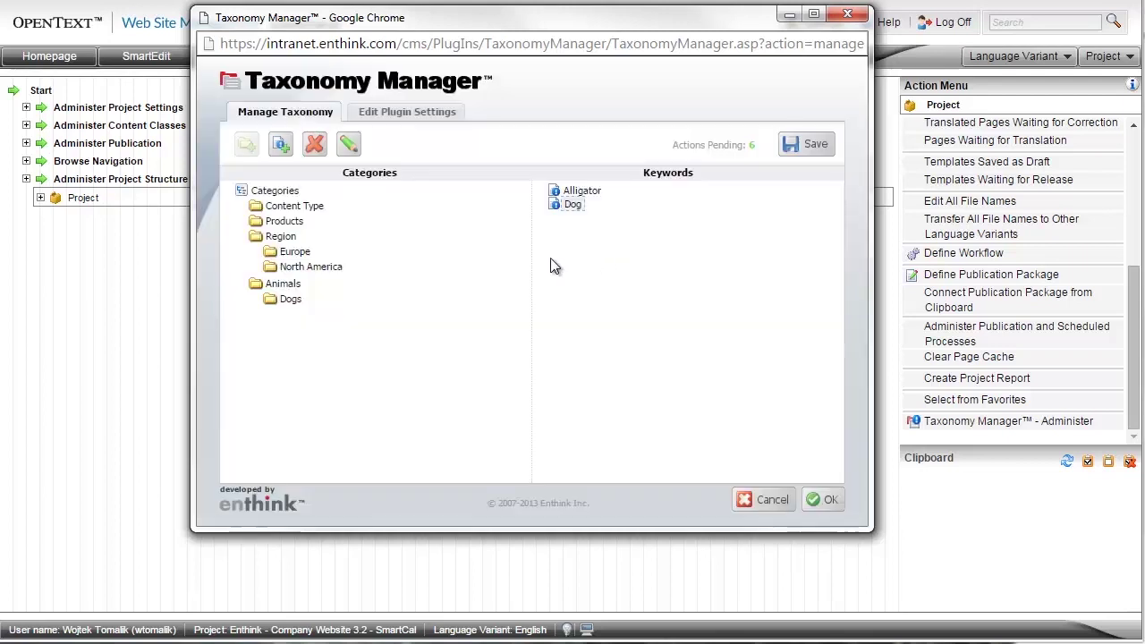
Step: Add Boxer and Collie as child keywords of Dog, and save the taxonomy changes
click(281, 146)
text(Boxer)
click(595, 253)
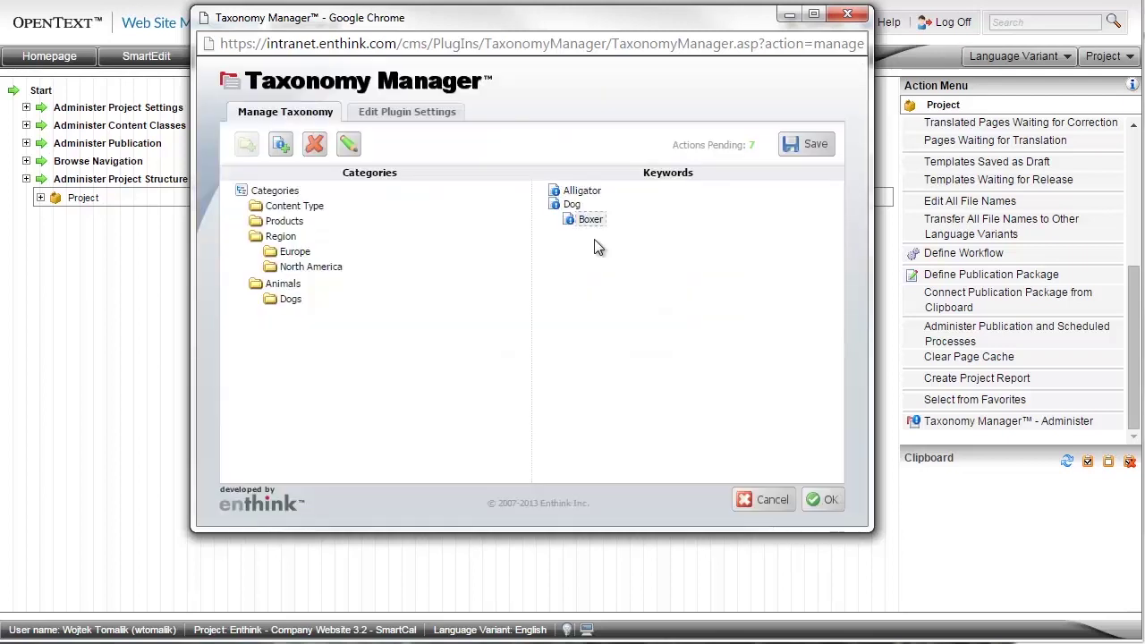
click(572, 204)
click(281, 146)
text(Collie)
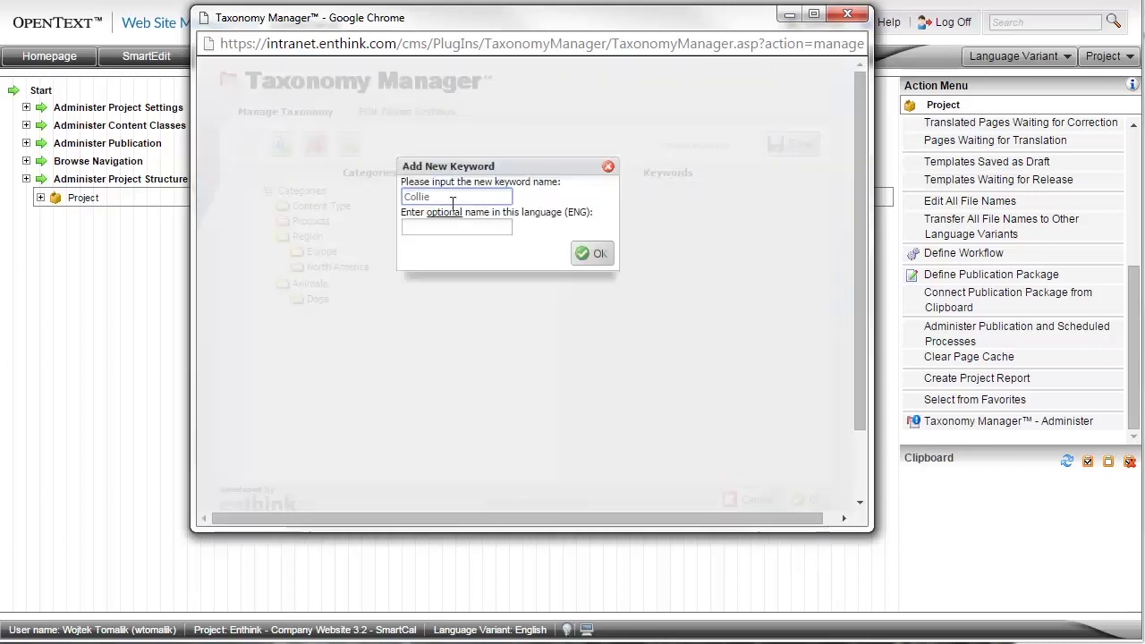
click(593, 256)
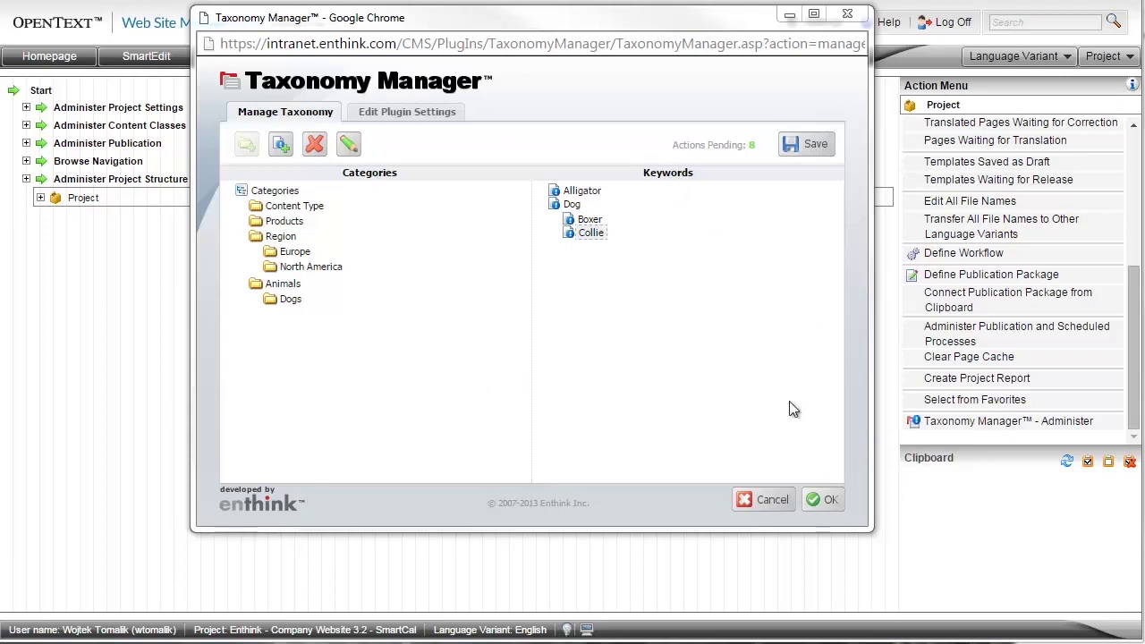
click(830, 501)
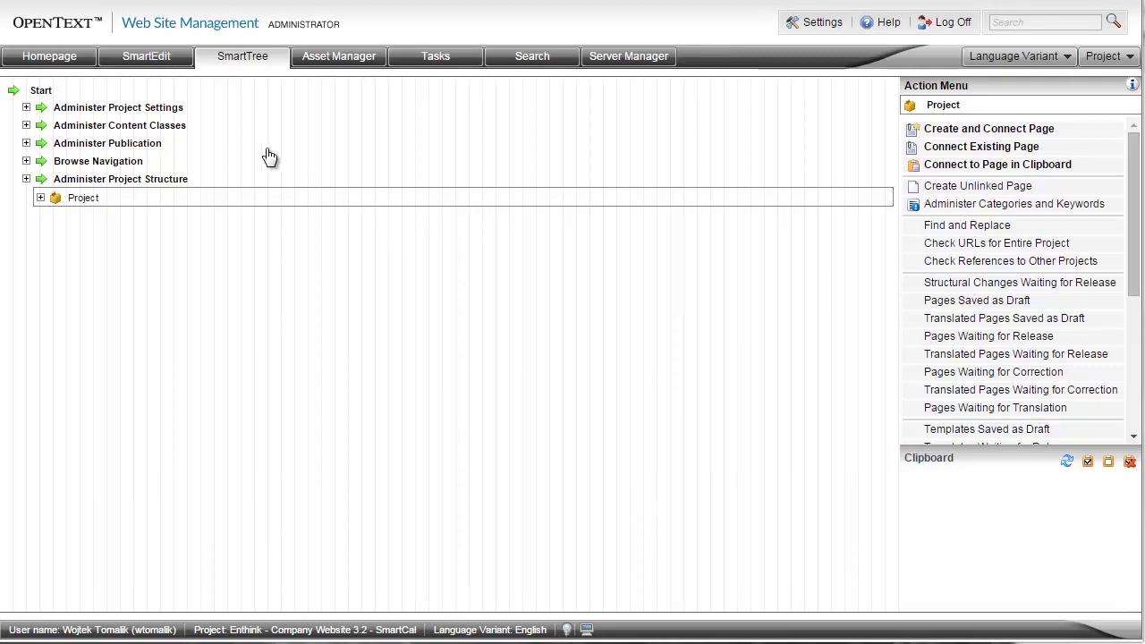
Step: Switch to SmartEdit and open the Home page's foundation page for editing
click(163, 64)
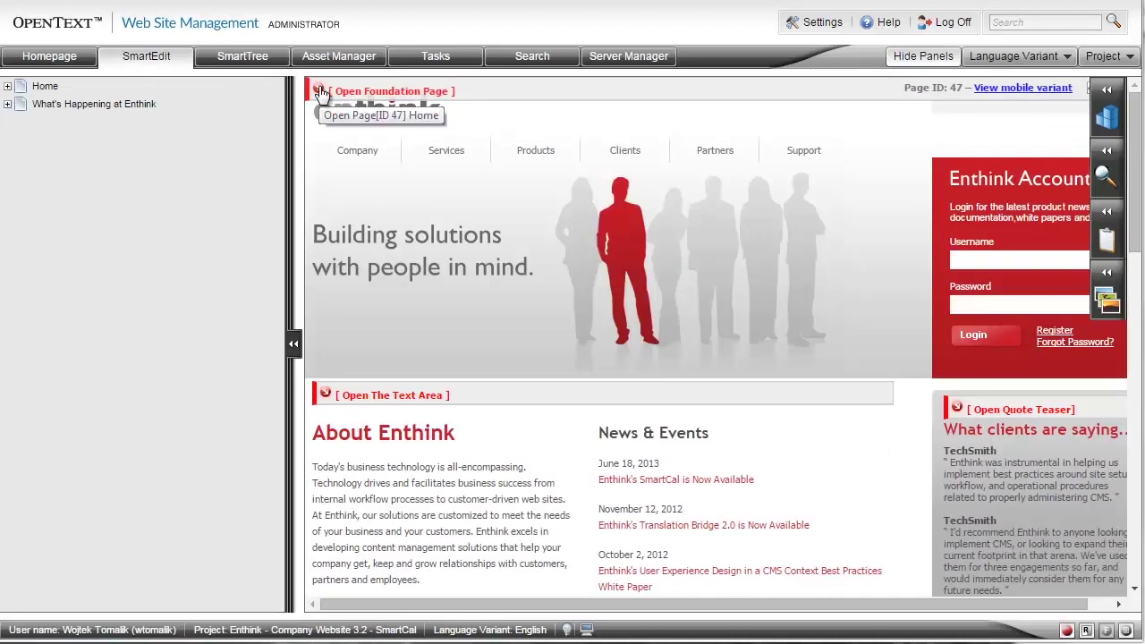
click(320, 90)
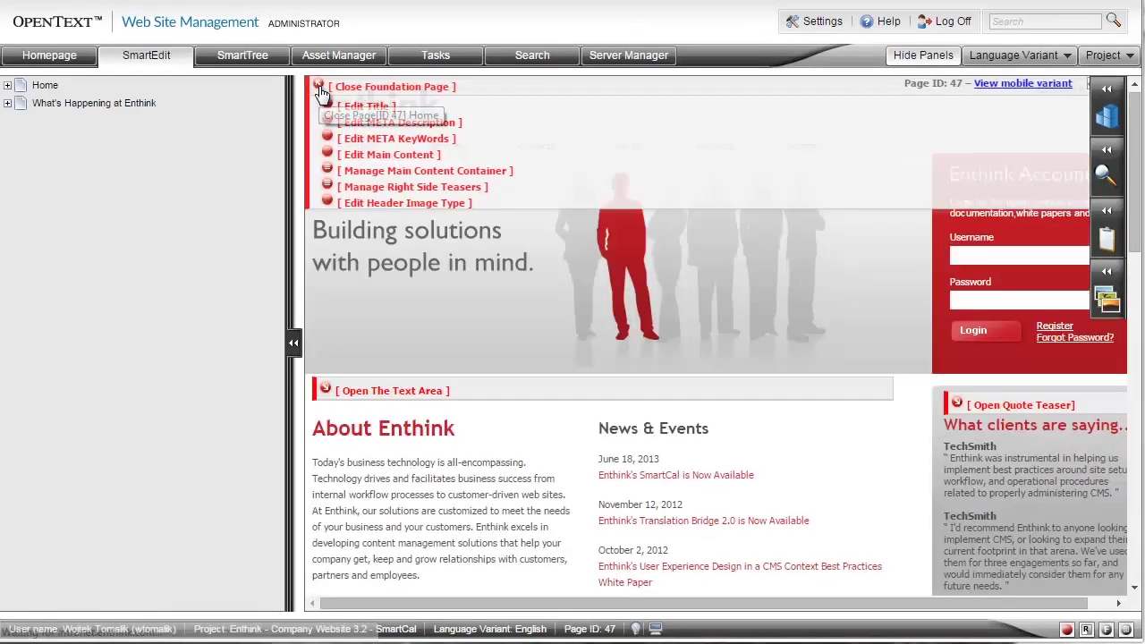
Step: Review the Animals and Dogs keywords in Taxonomy Manager administration from the foundation page, leaving without changes
right_click(548, 158)
mouse_move(608, 480)
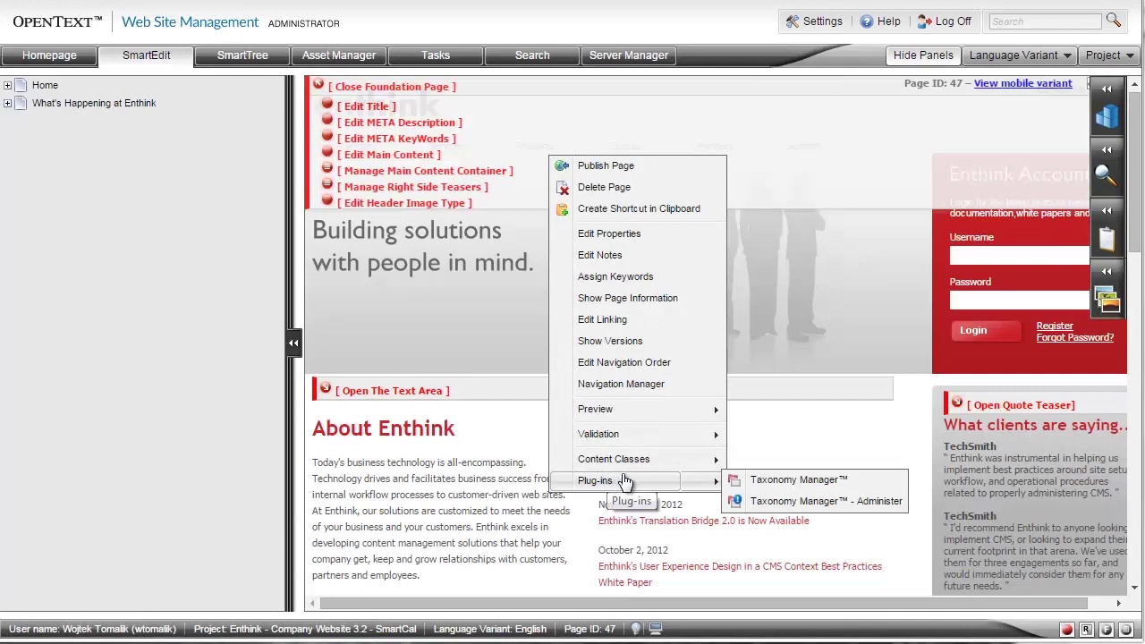
click(829, 505)
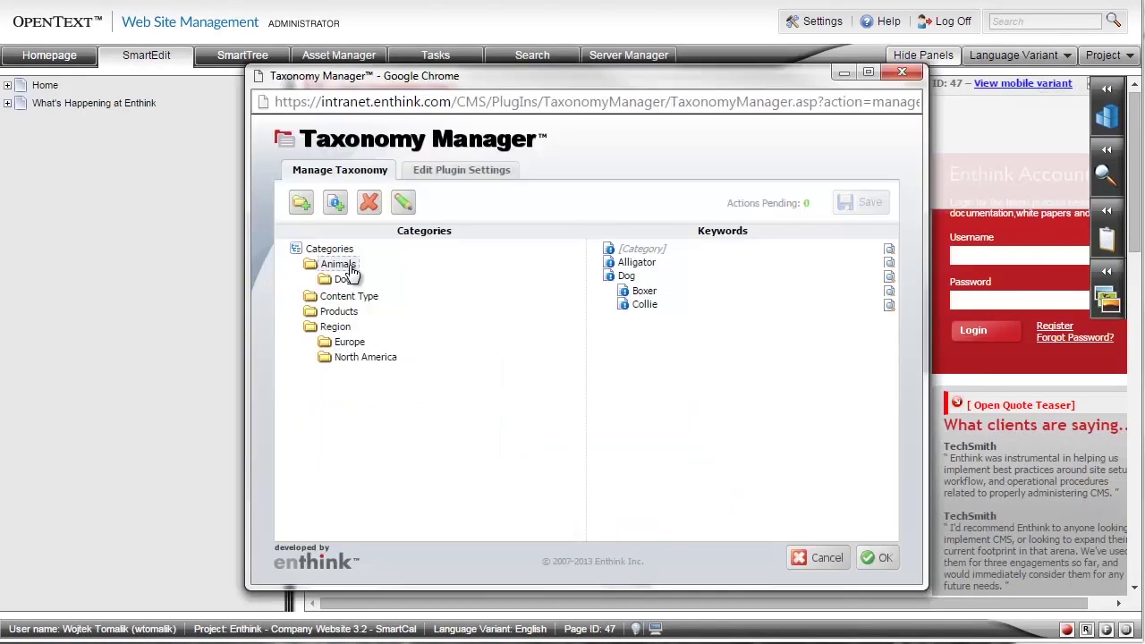
click(347, 280)
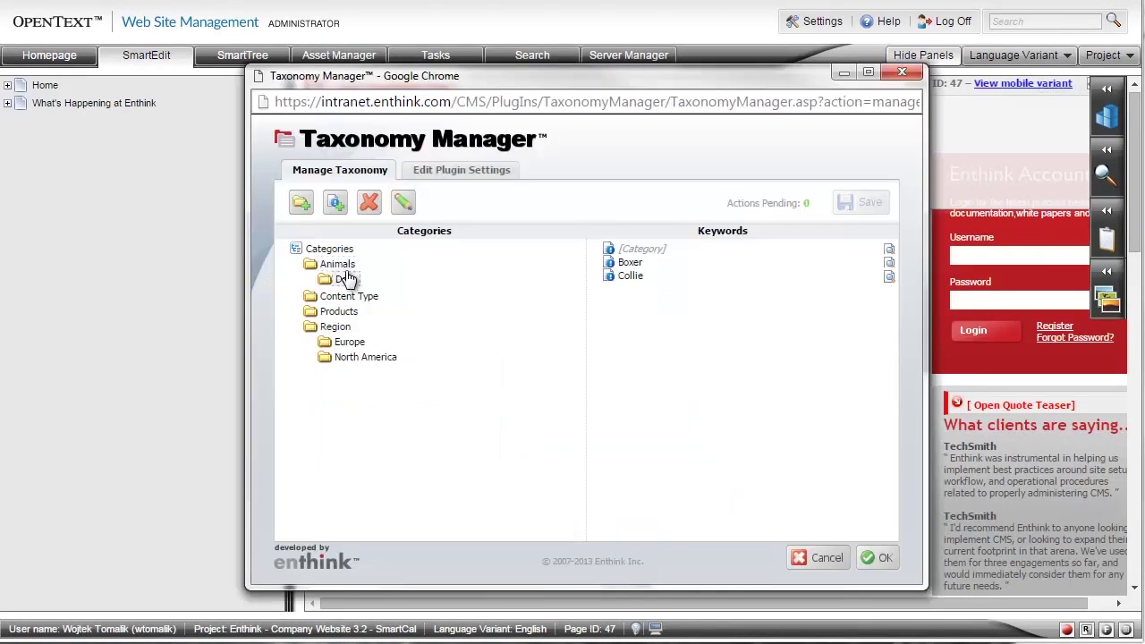
click(346, 266)
click(824, 558)
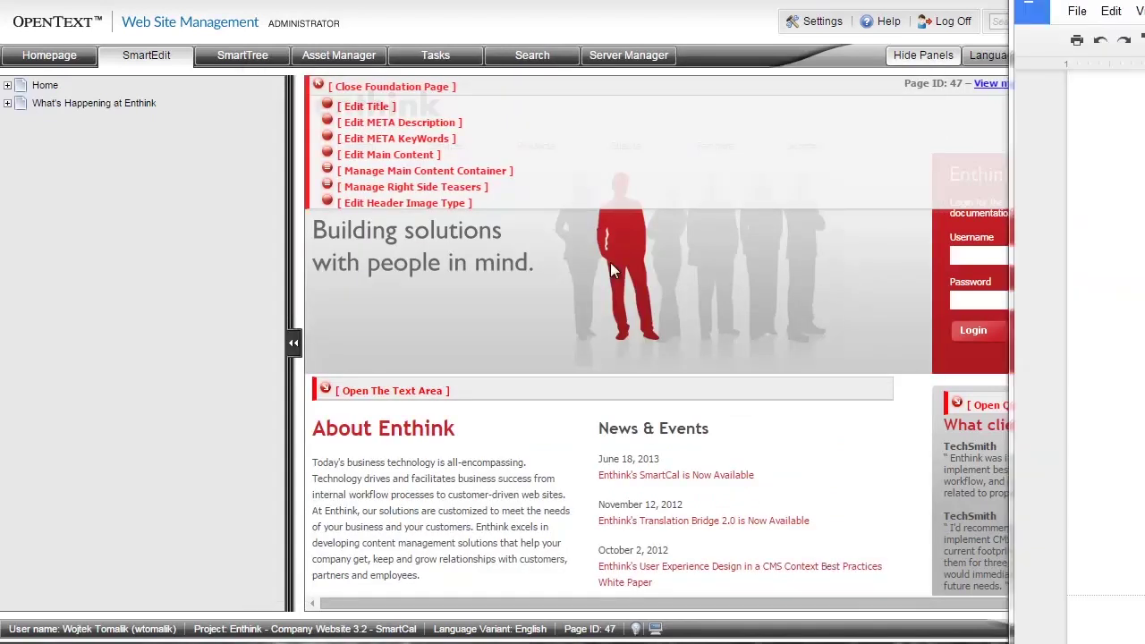
Step: Open the Taxonomy Manager content labeling window for the Home foundation page
right_click(553, 167)
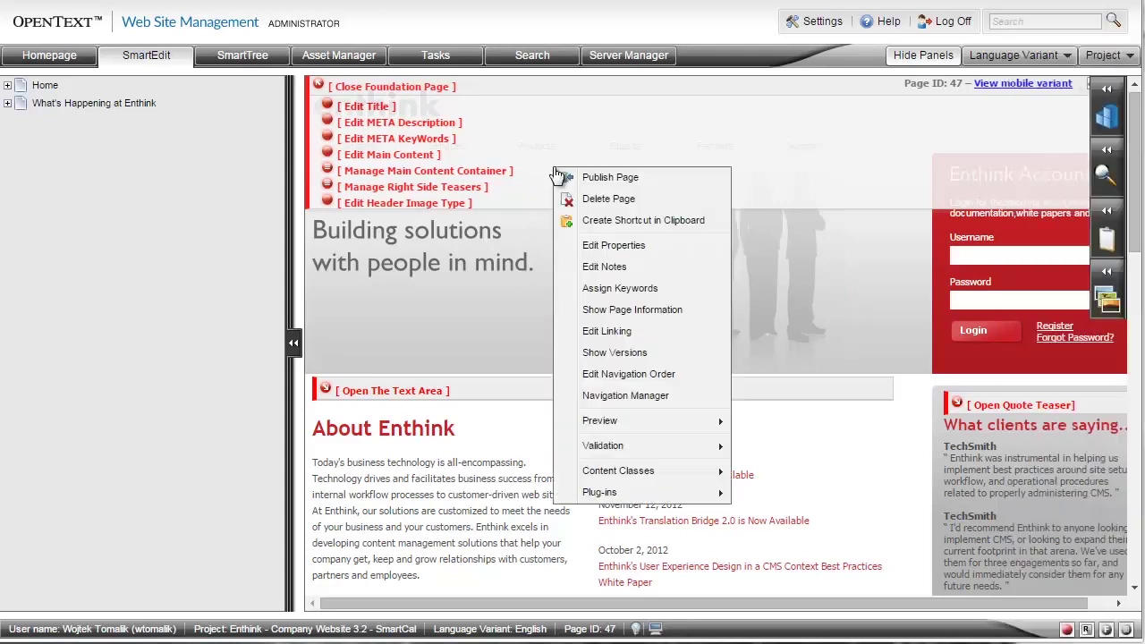
mouse_move(637, 494)
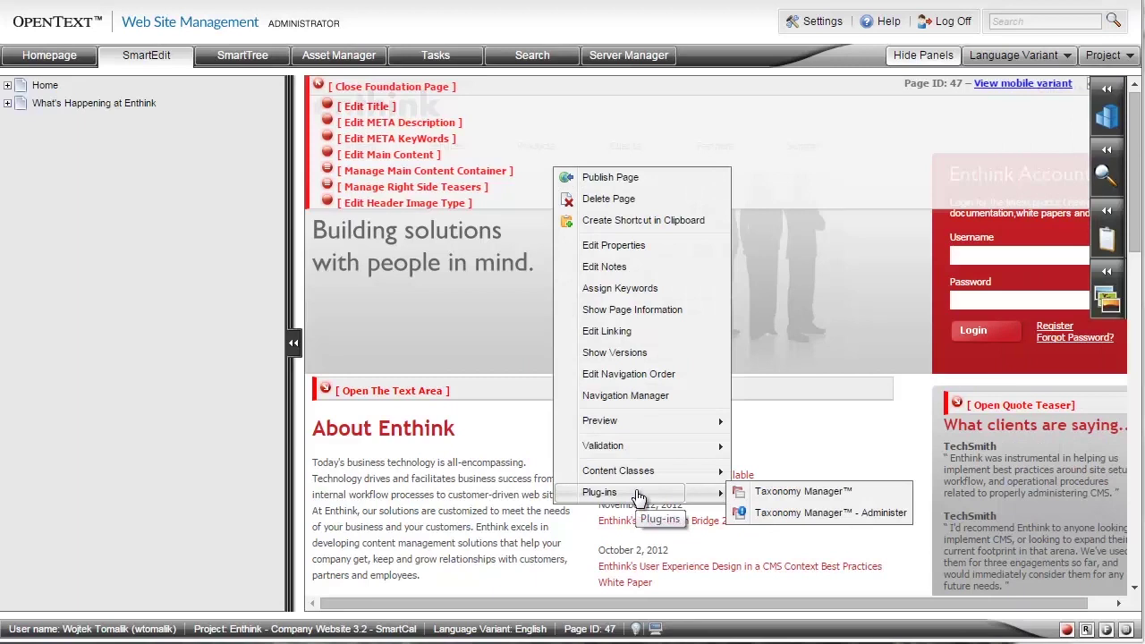
click(805, 491)
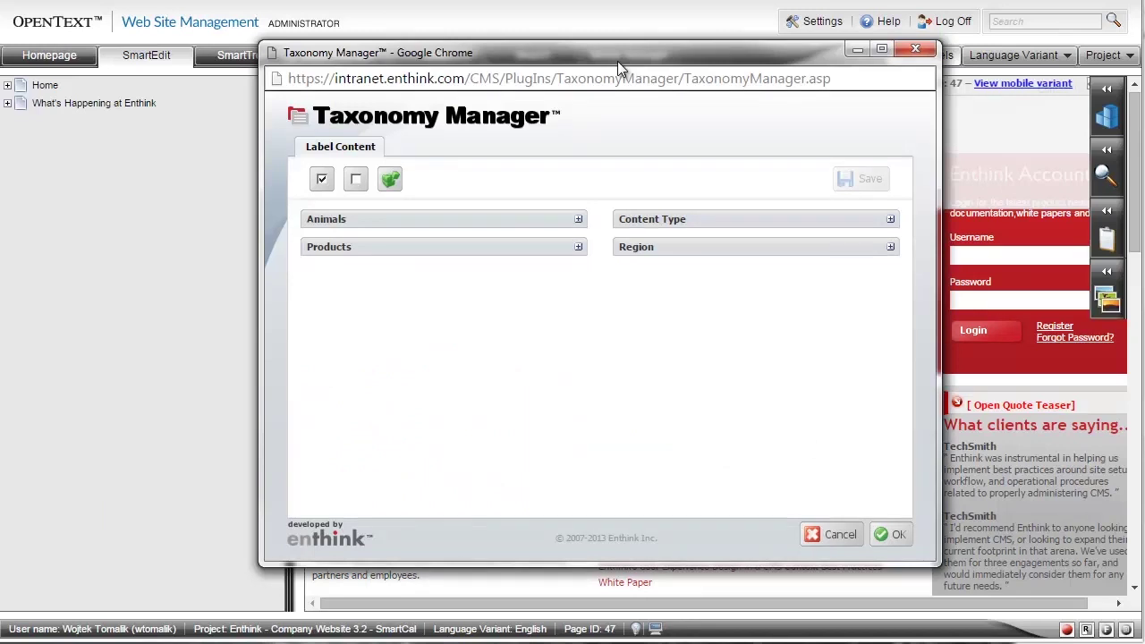
Step: Expand the taxonomy categories, including Region and Content Type, to show their keywords
click(875, 248)
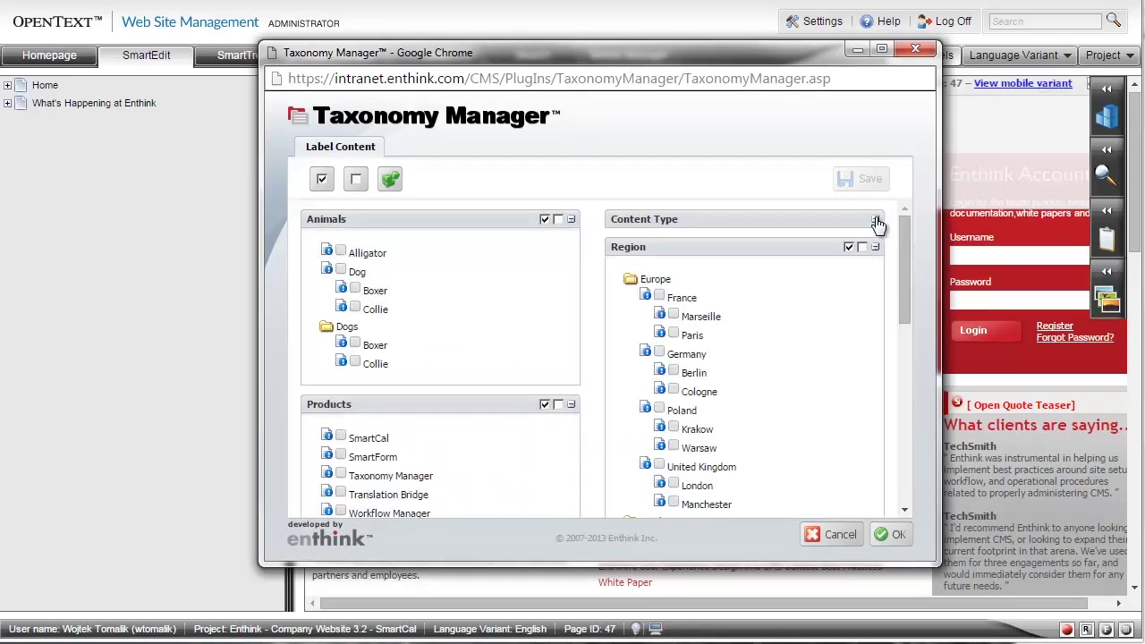
click(876, 220)
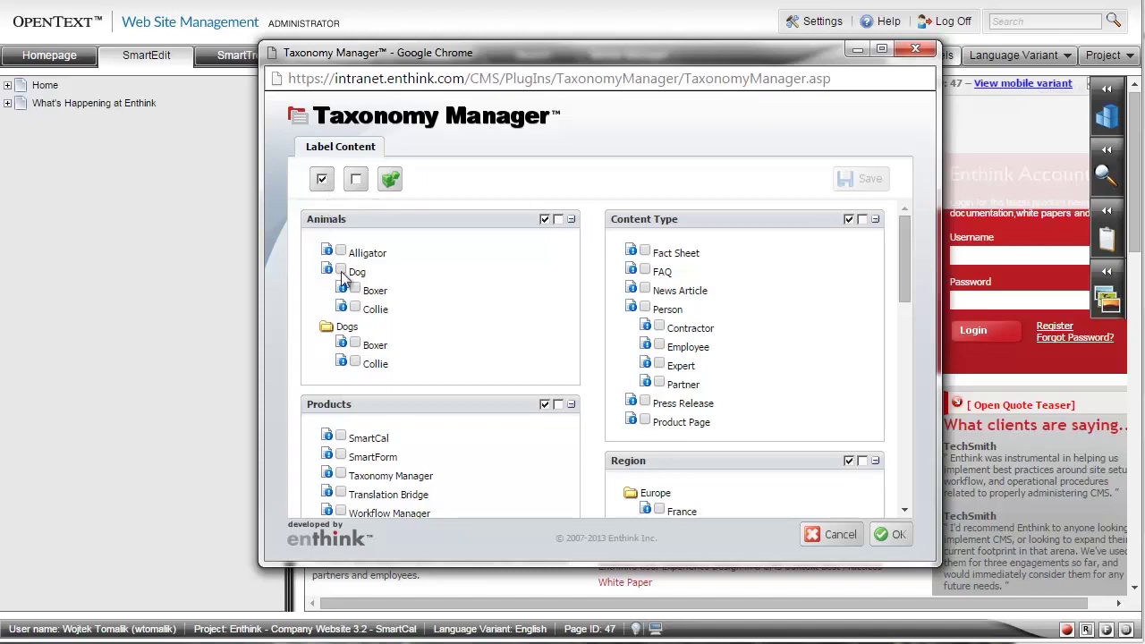
Step: Try selecting and clearing all keywords at once, first across every category and again within Animals only
click(322, 180)
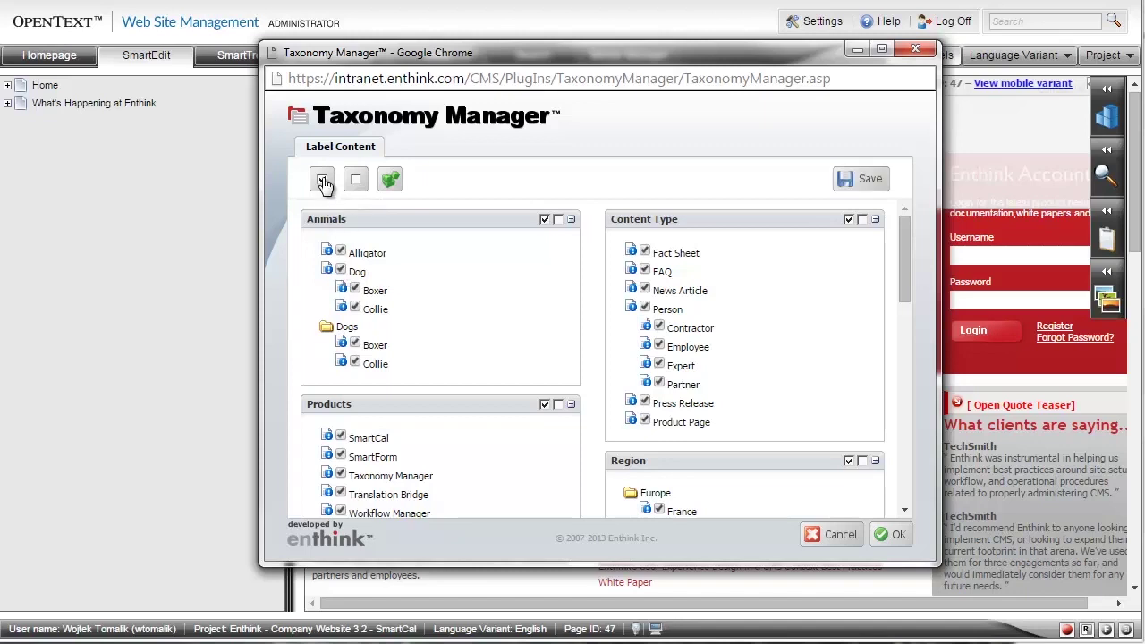
click(354, 183)
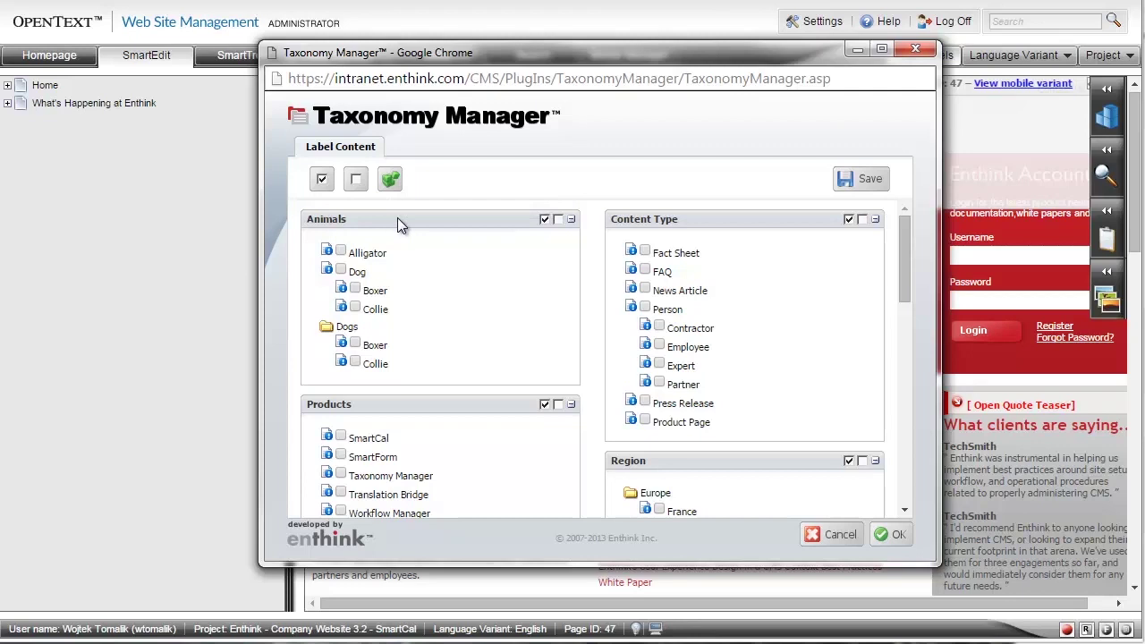
click(544, 221)
click(558, 221)
Step: Try selecting and deselecting the Boxer and Collie keywords in the Dogs category
click(355, 344)
click(355, 361)
click(355, 344)
click(355, 362)
Step: Select the Boxer keyword under Dog in Animals, plus News Article and Product Page in Content Type
click(355, 290)
click(339, 272)
click(355, 290)
click(644, 289)
Step: Try selecting Edmonton, Vancouver, Ottawa and Toronto in the Region category, and clear them all through Canada
scroll(644, 420, down, 3)
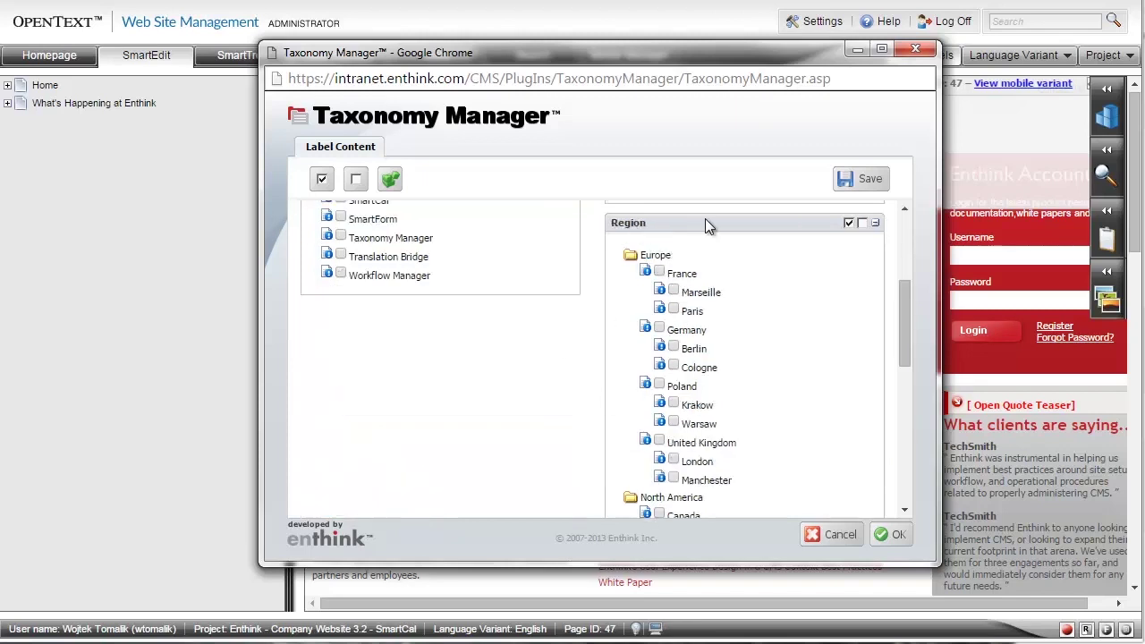
scroll(716, 357, down, 5)
scroll(716, 358, up, 2)
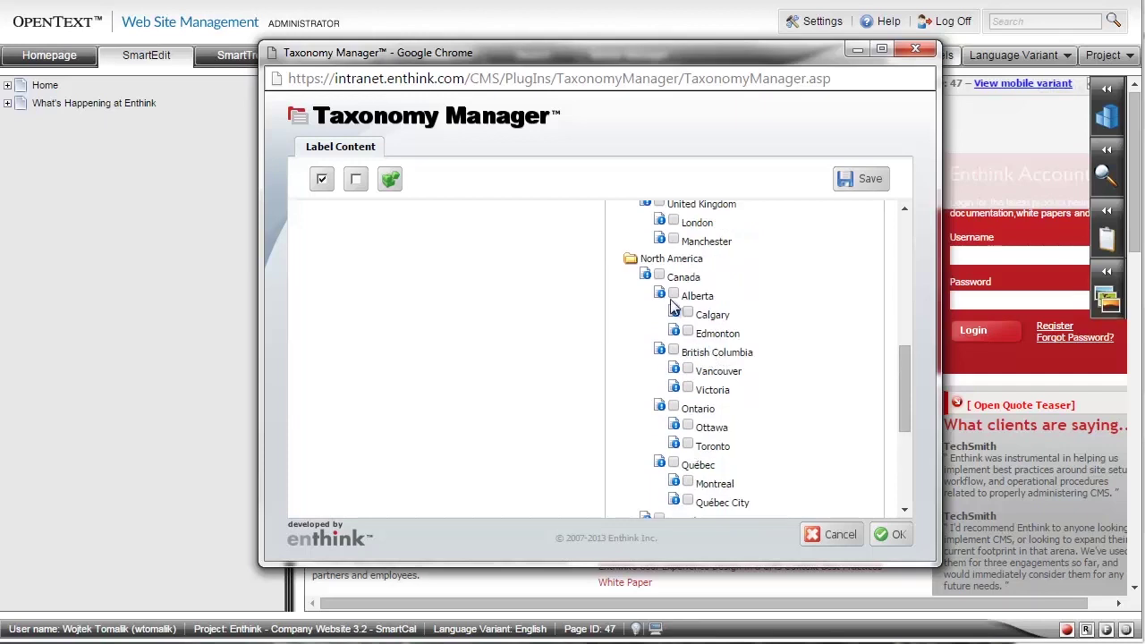
click(688, 332)
click(687, 371)
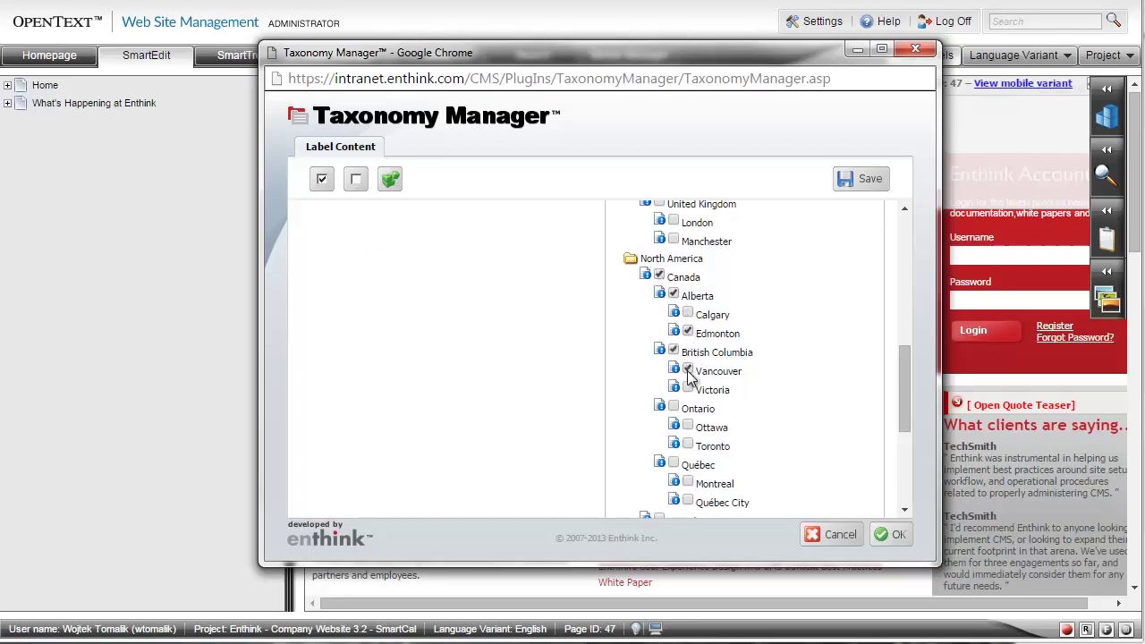
click(687, 426)
click(688, 444)
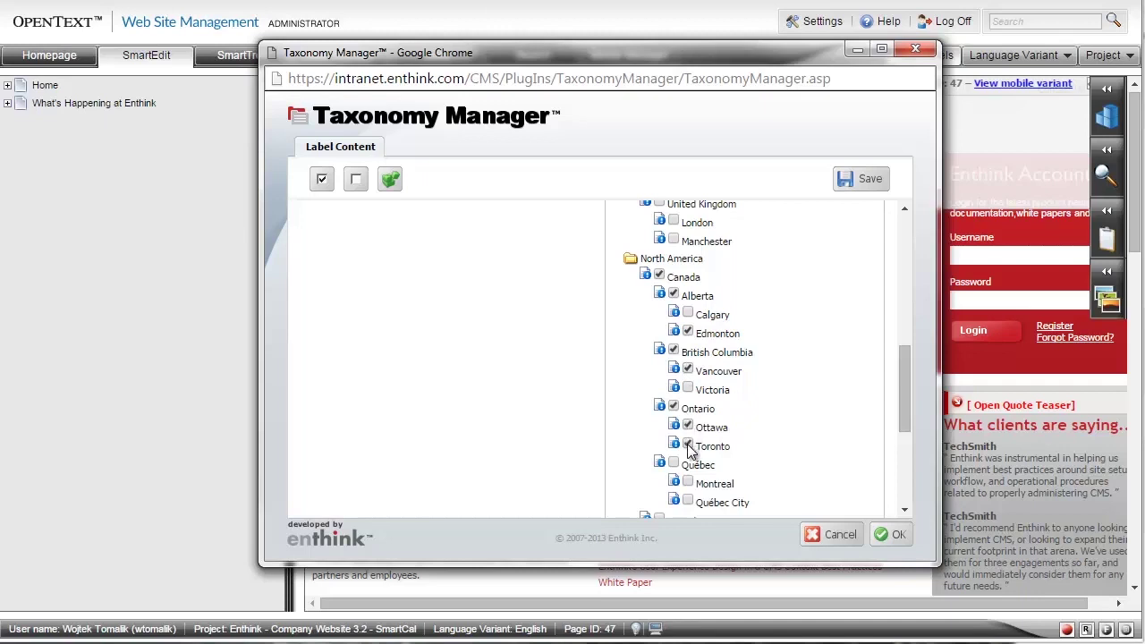
click(659, 276)
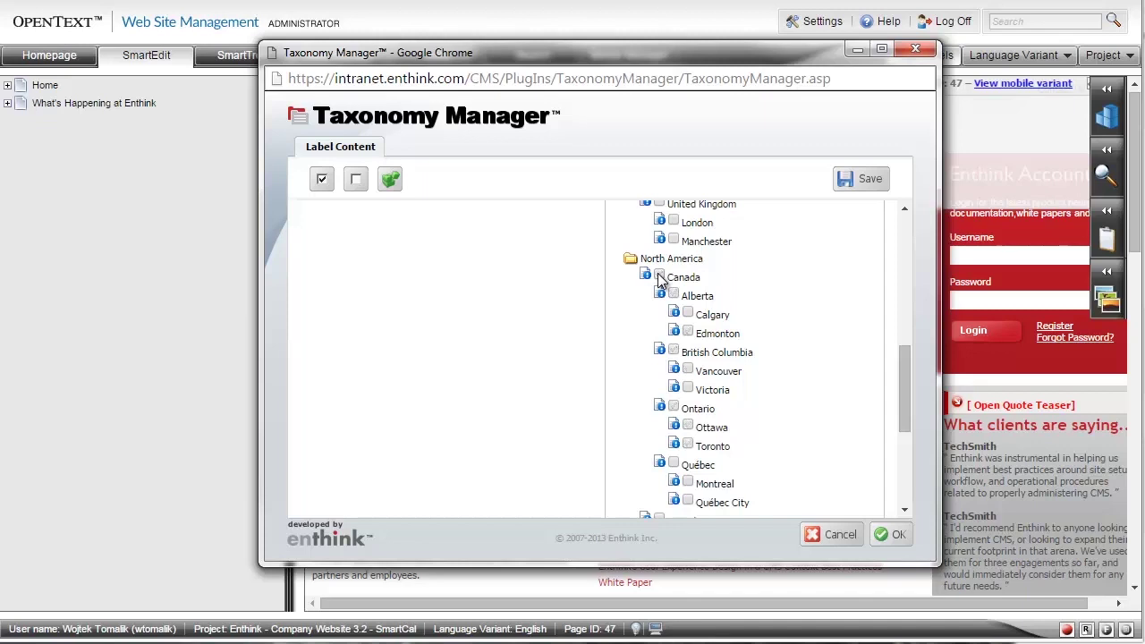
Step: Select Edmonton under Alberta, Canada, and confirm the Home page's keyword labels
click(688, 332)
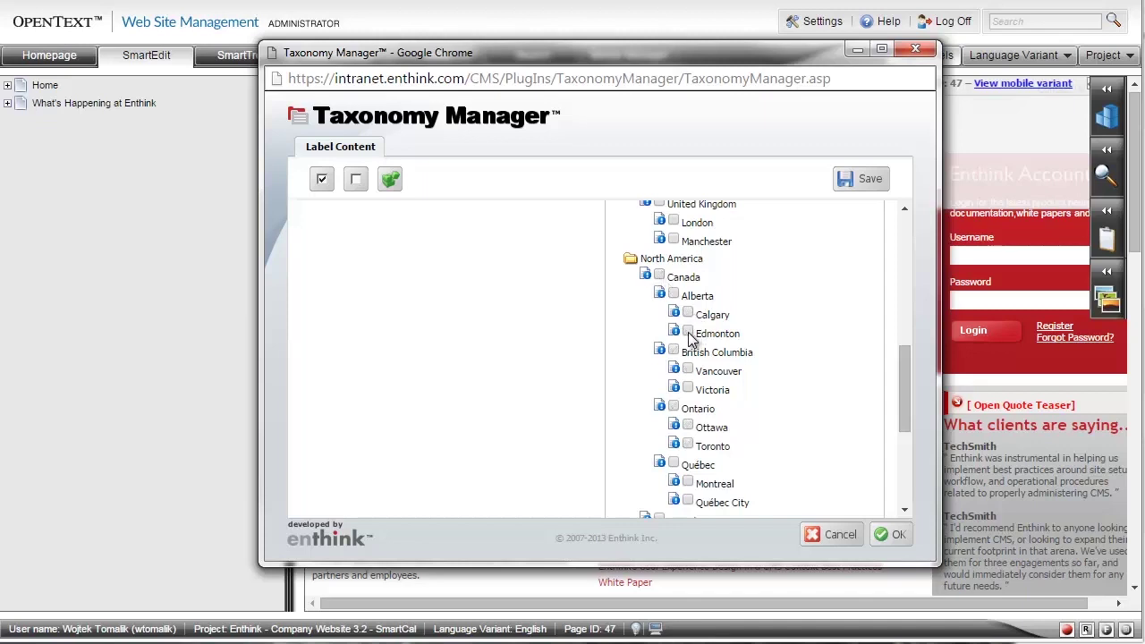
click(894, 535)
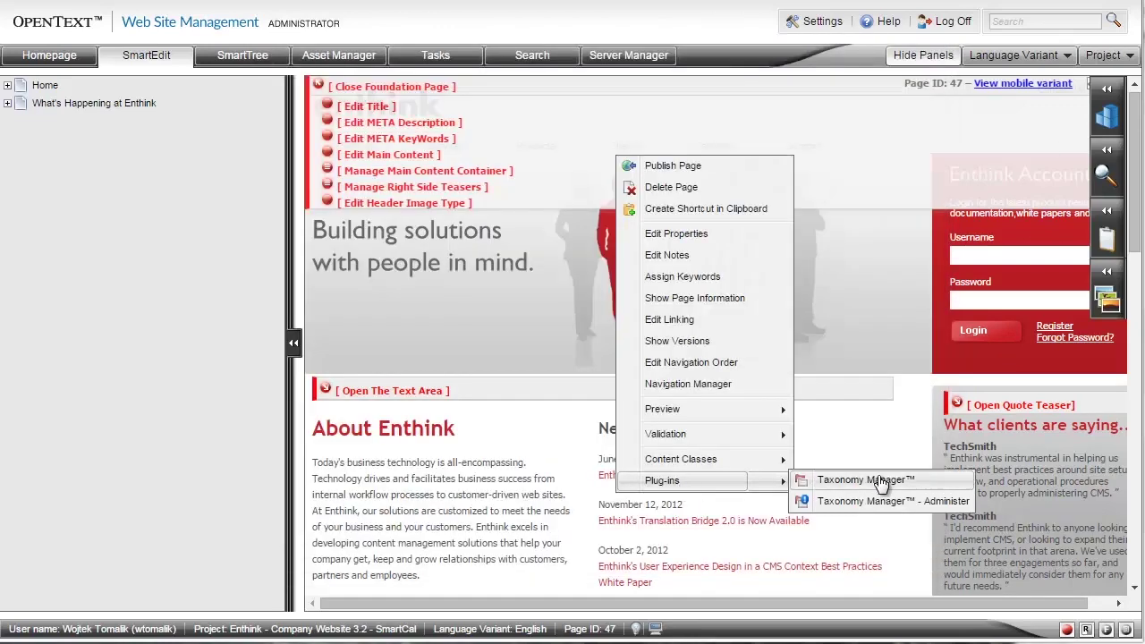
Step: Reopen content labeling for the Home page and review its assigned Animals, Content Type and Region keywords
click(874, 479)
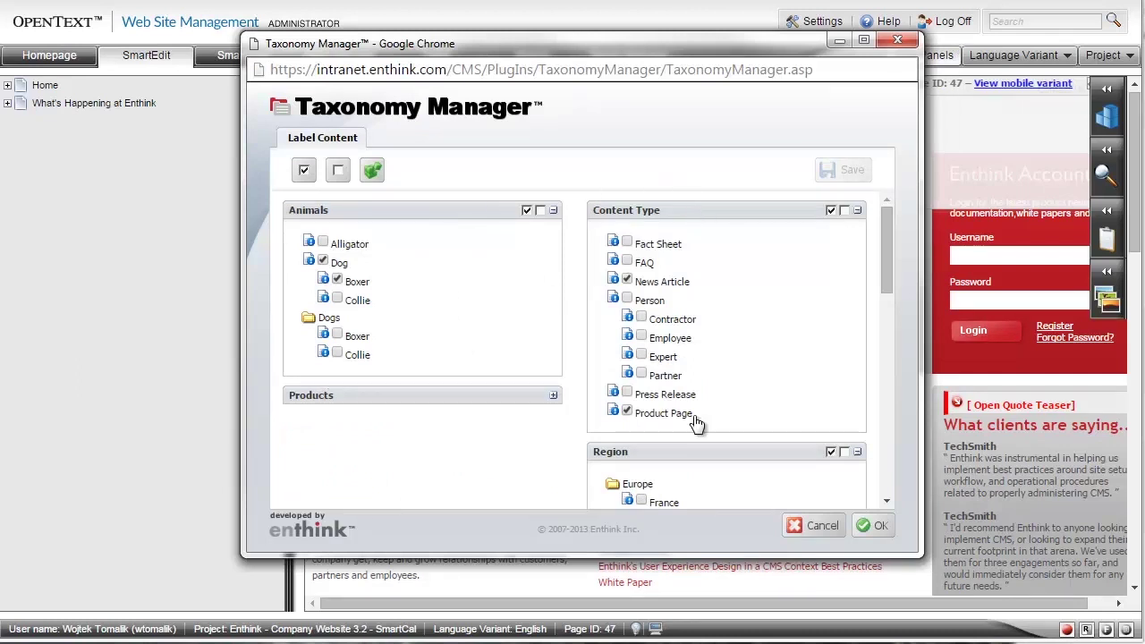
scroll(694, 441, down, 5)
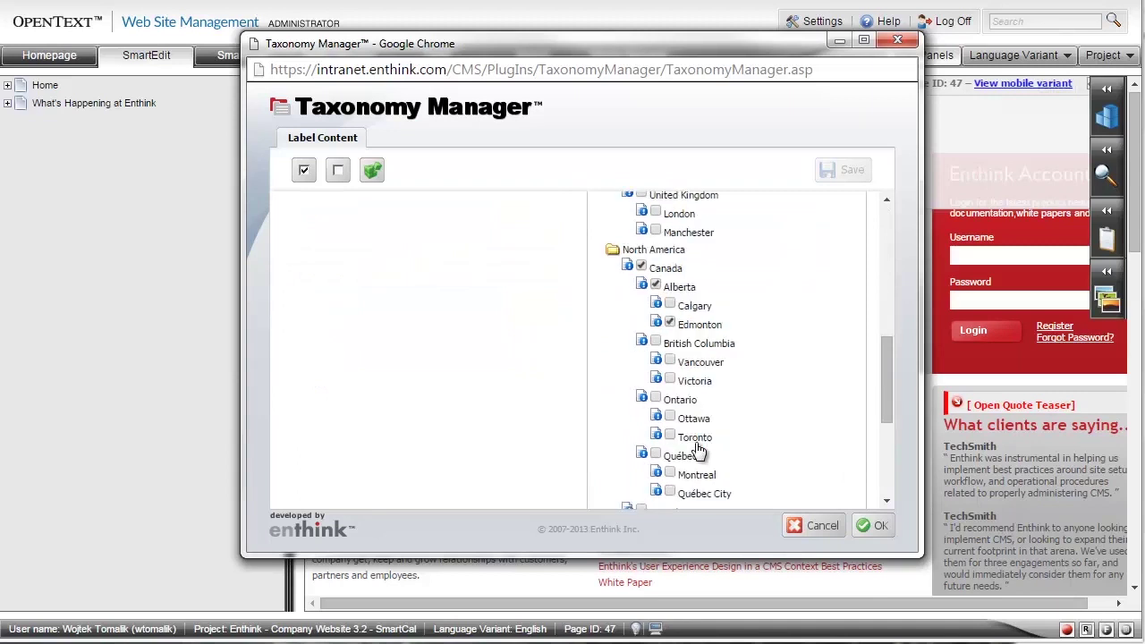
scroll(699, 450, up, 4)
scroll(699, 451, up, 3)
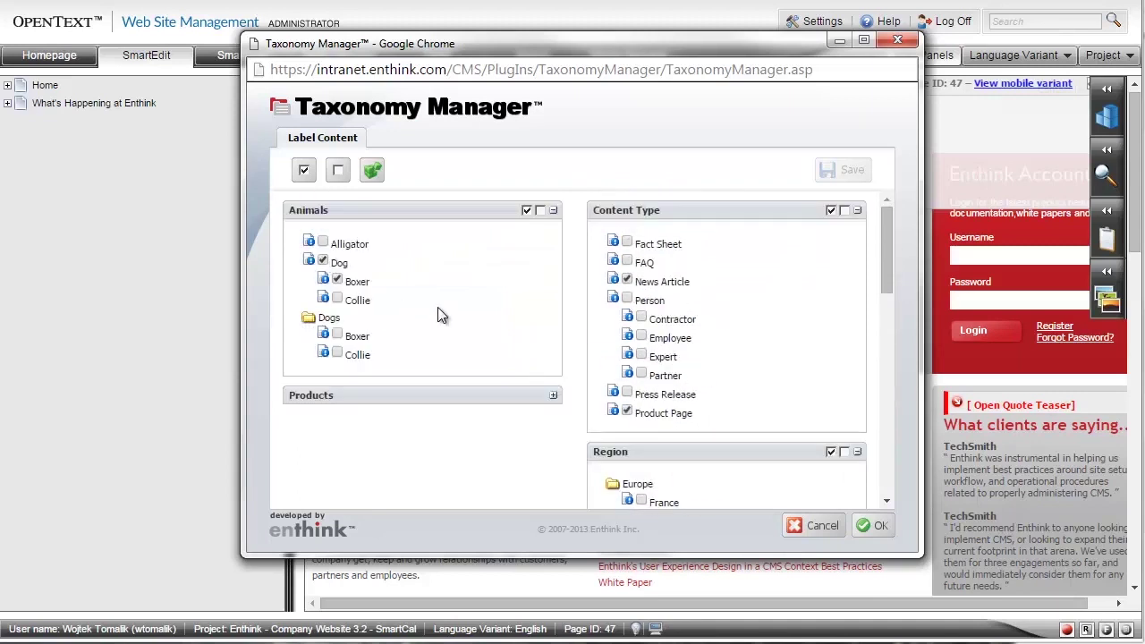
Step: Try adding Employee and Partner under Person, plus London and Cologne under Europe, and reset the selections
click(640, 337)
scroll(653, 435, down, 3)
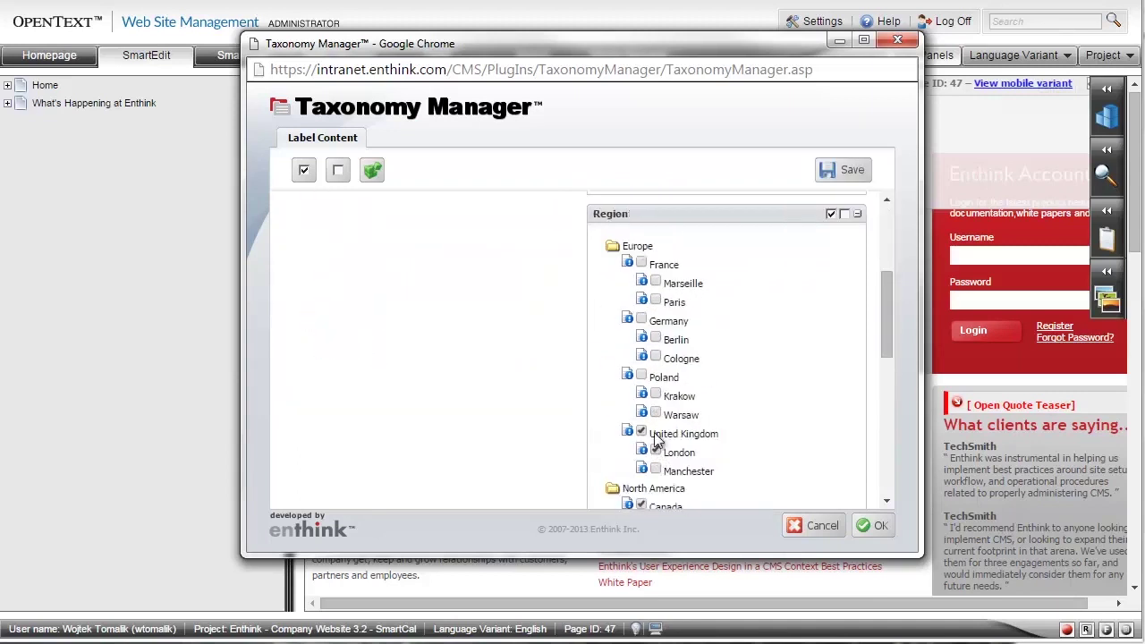
click(655, 357)
scroll(594, 359, up, 3)
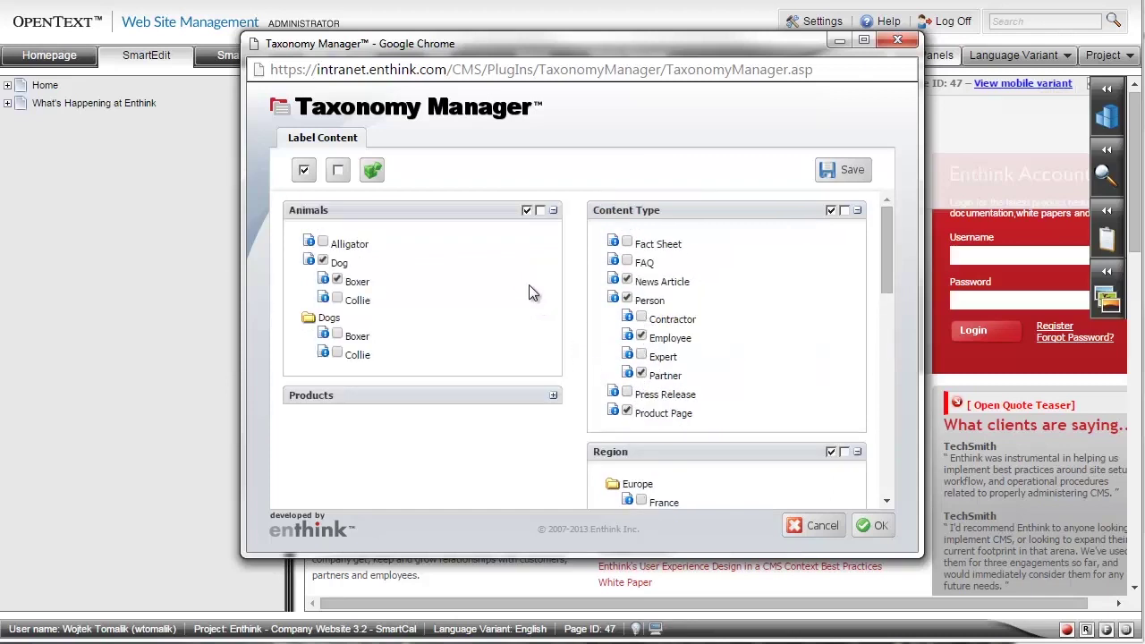
click(372, 172)
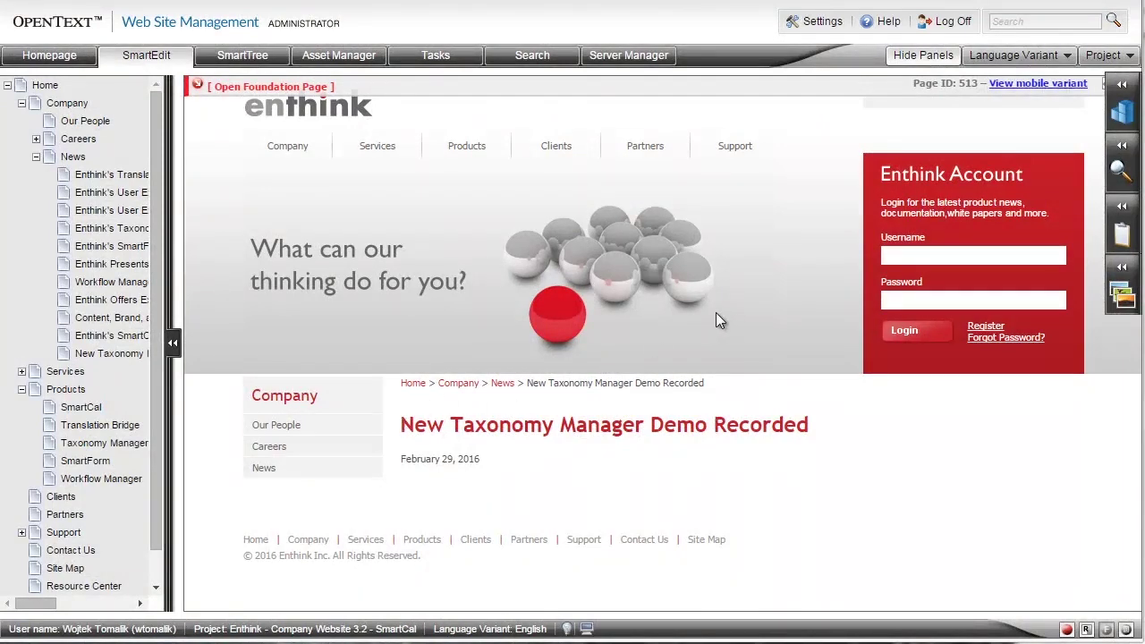
drag(403, 428, 816, 427)
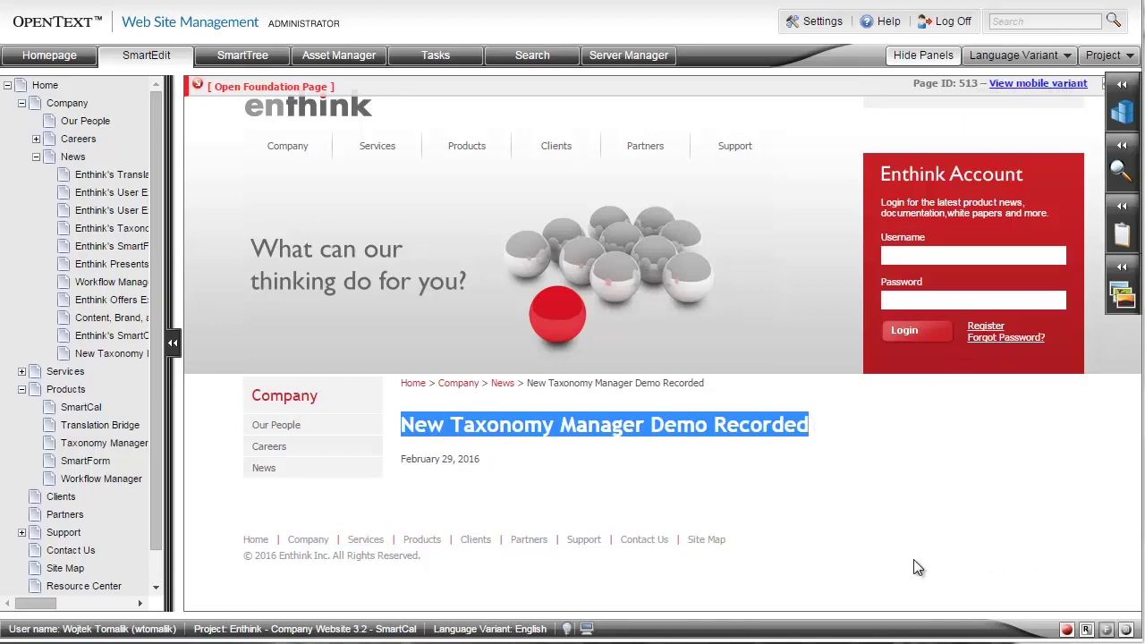
click(817, 427)
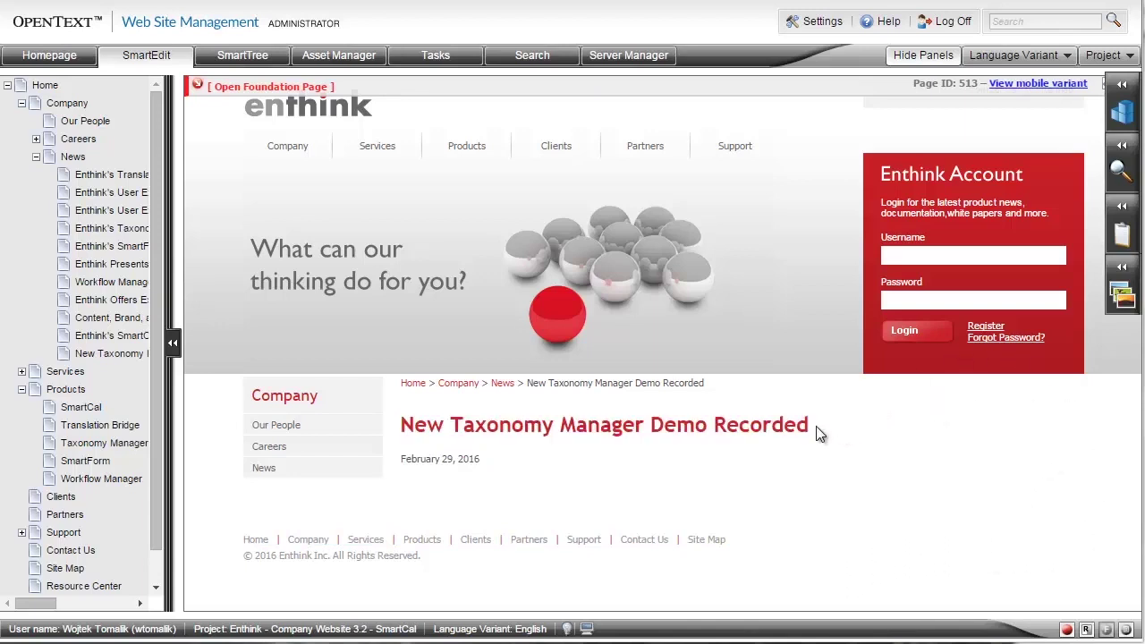
Step: Open the foundation page of the New Taxonomy Manager Demo Recorded article and launch Taxonomy Manager for its right side teasers
click(198, 86)
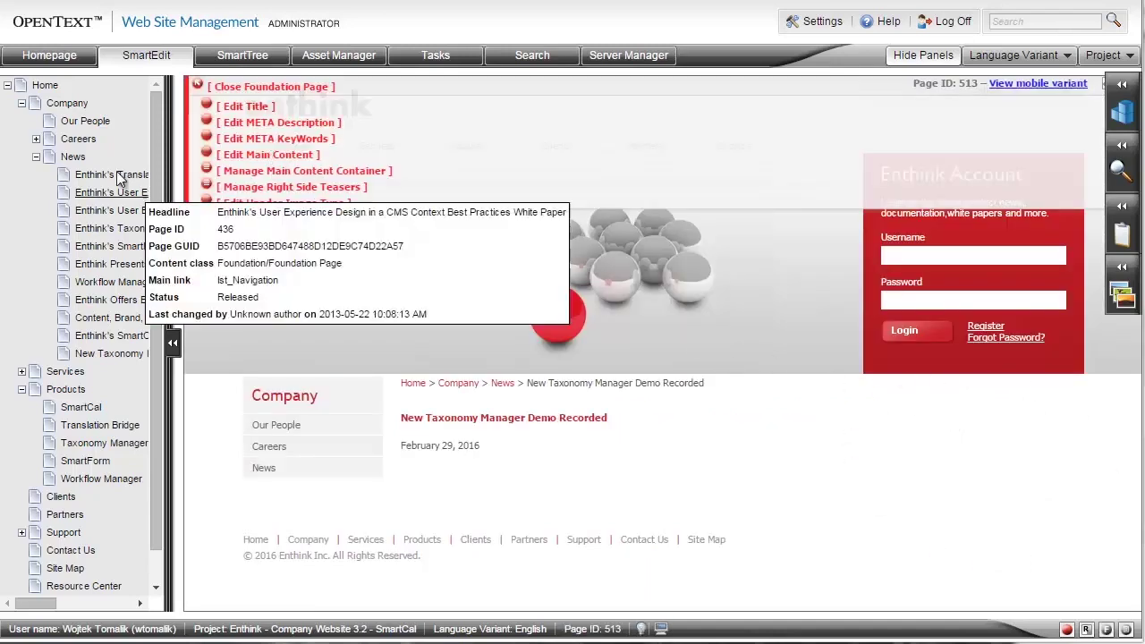
click(206, 187)
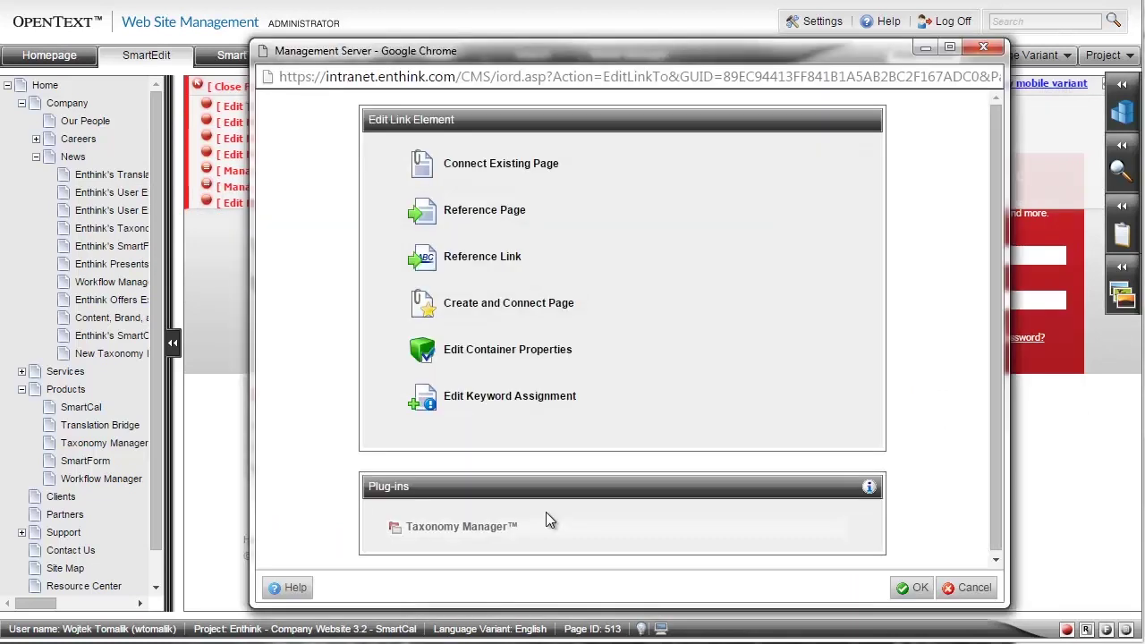
click(545, 515)
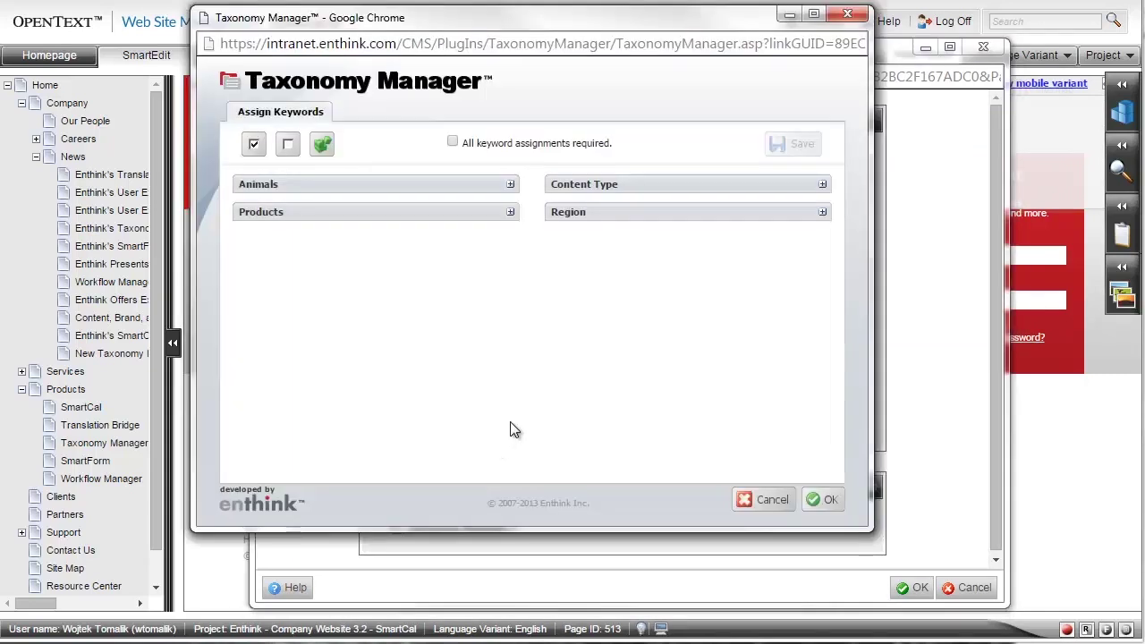
Step: Assign the Teaser Section and Taxonomy Manager keywords to the right side teasers, requiring all keyword assignments
click(821, 185)
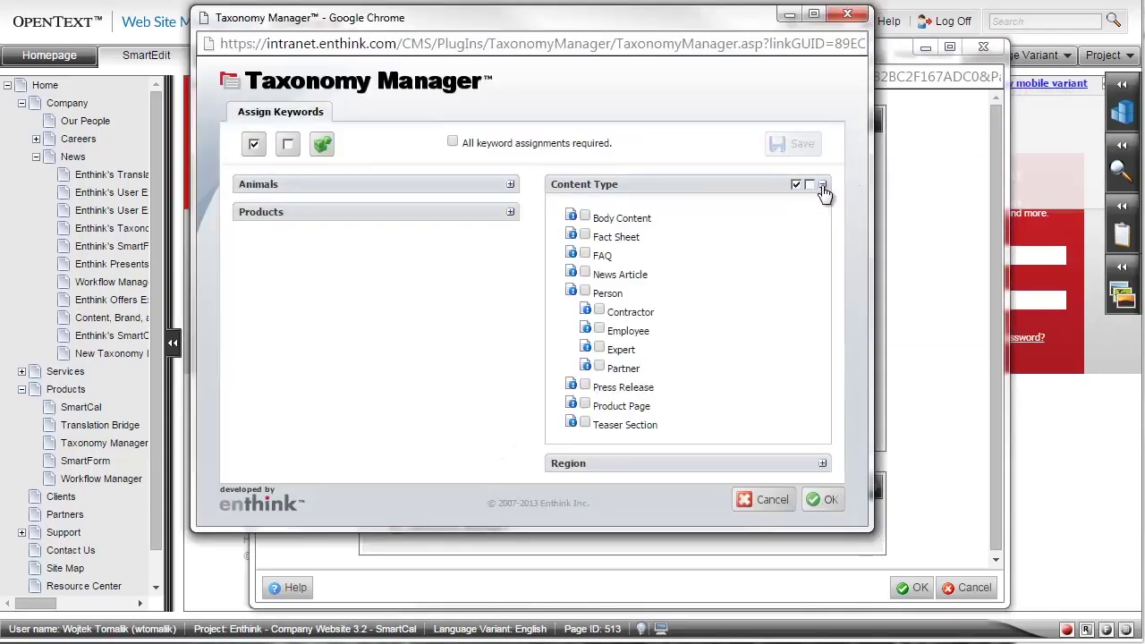
click(585, 422)
click(471, 212)
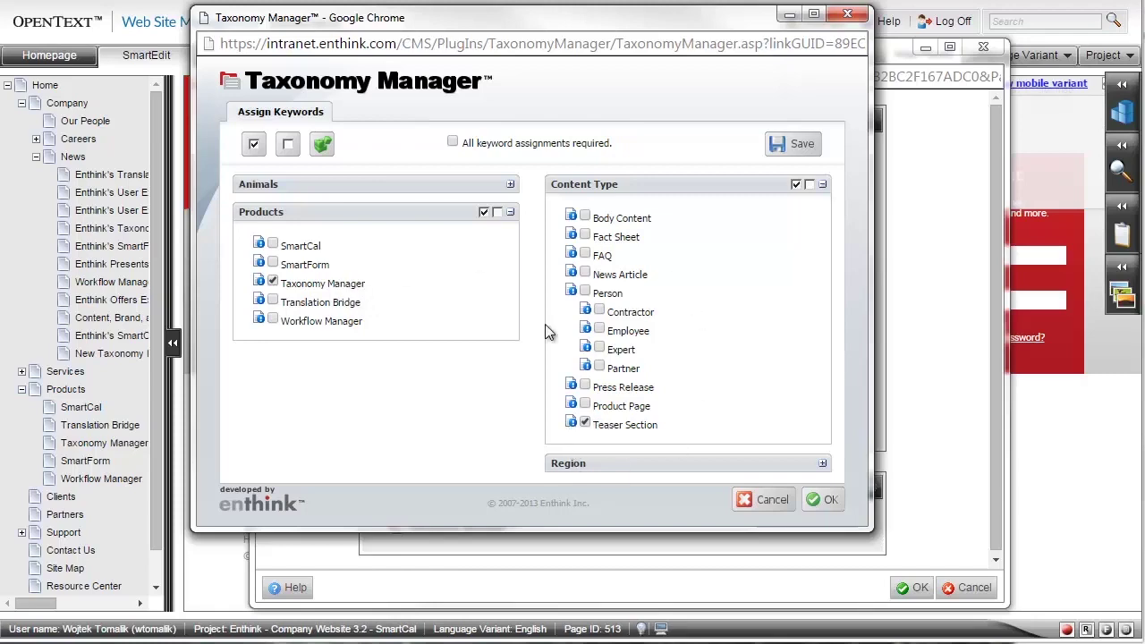
click(453, 145)
click(823, 499)
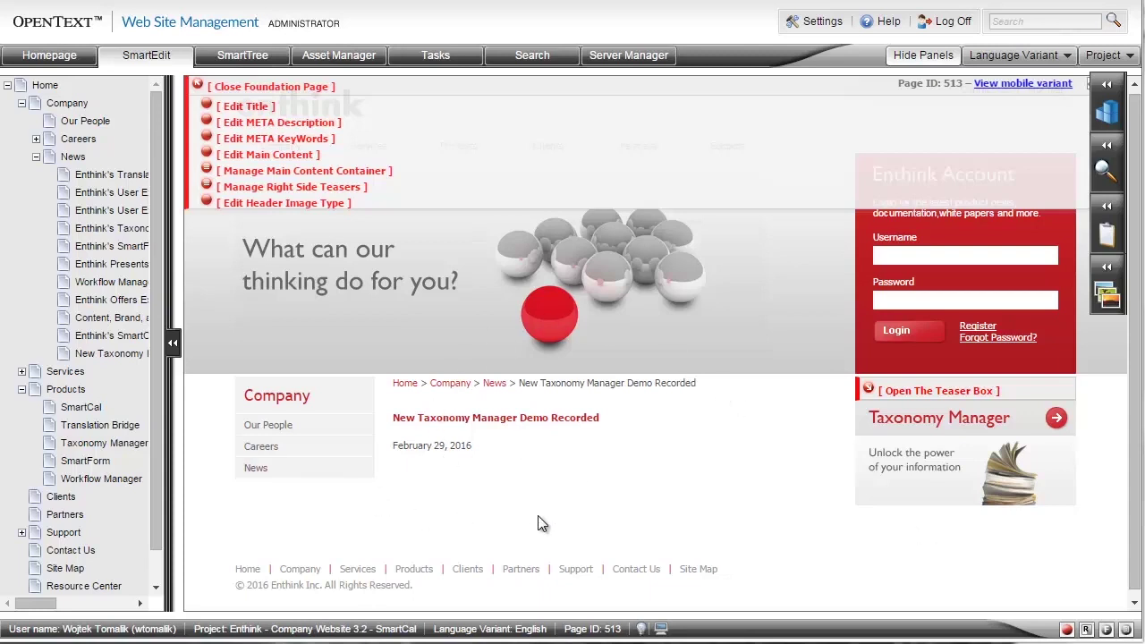
Step: Assign the Body Content and Taxonomy Manager product keywords to the article's main content container using Taxonomy Manager
click(206, 186)
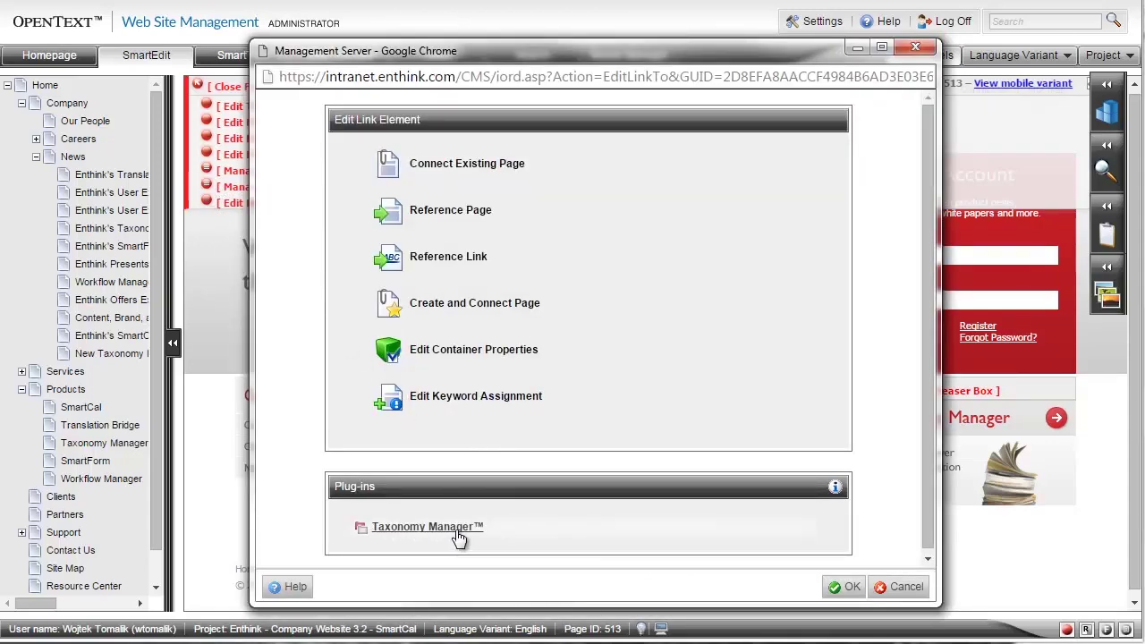
click(427, 527)
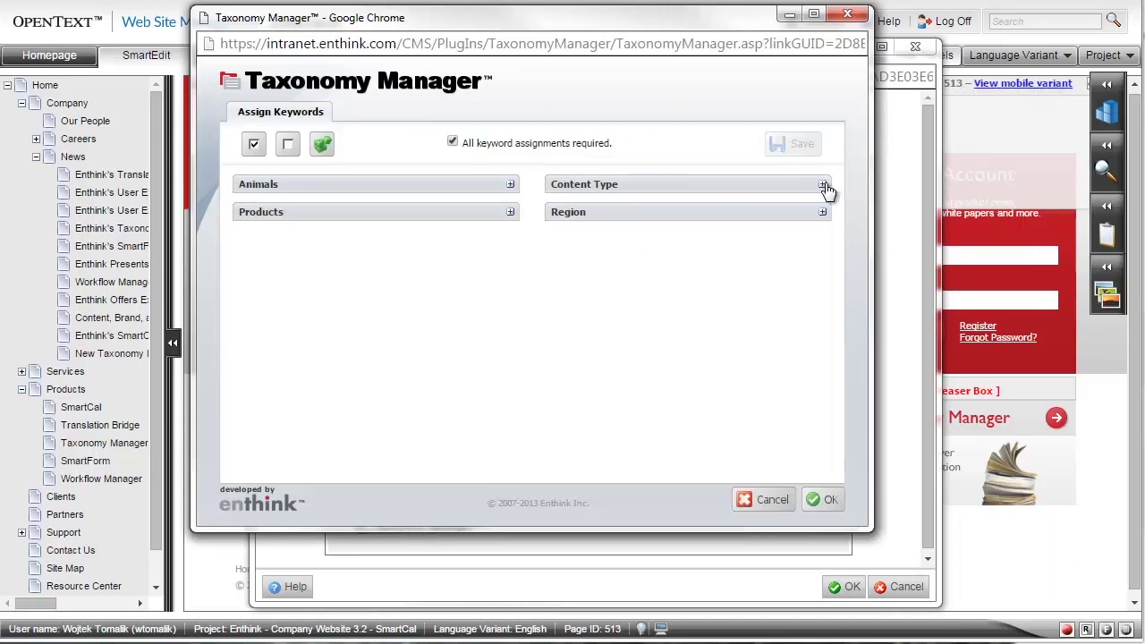
click(823, 184)
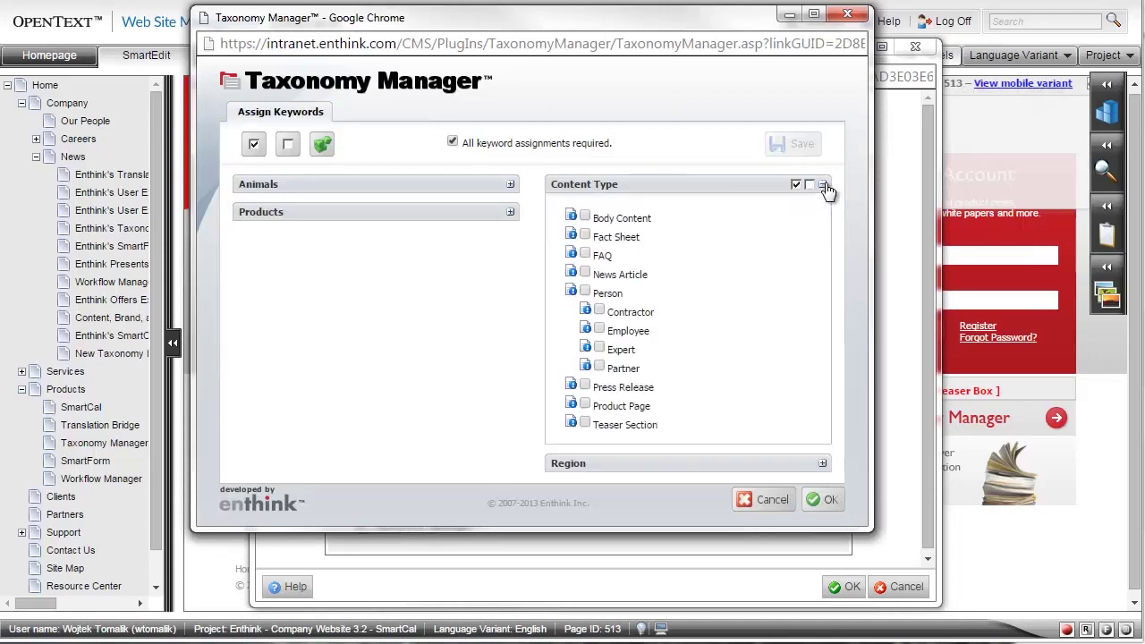
click(586, 217)
click(509, 215)
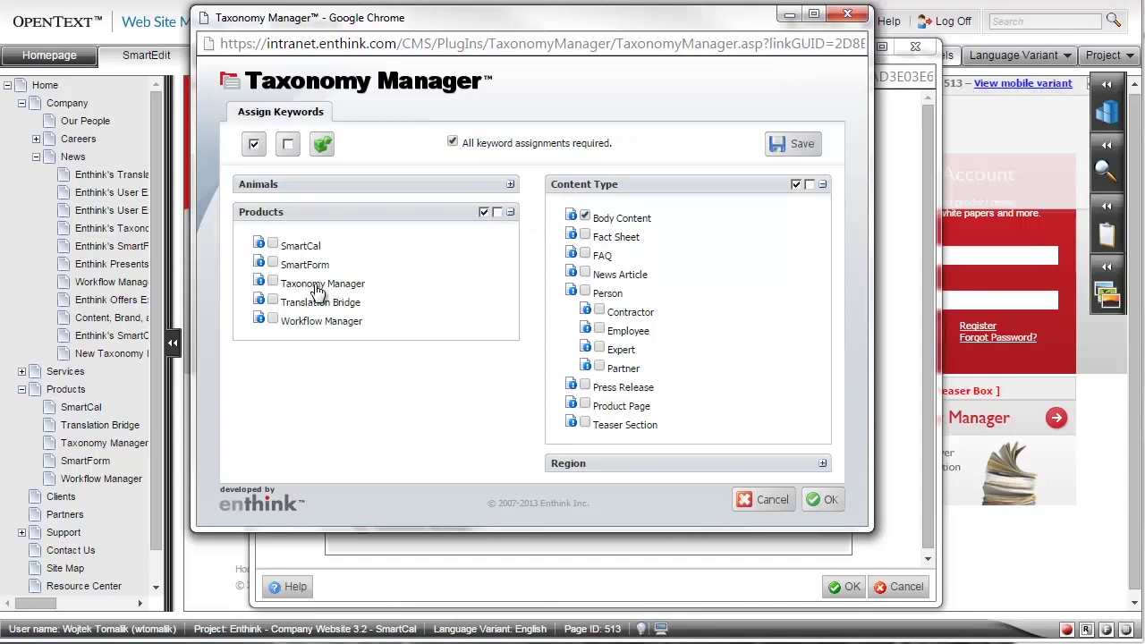
click(273, 283)
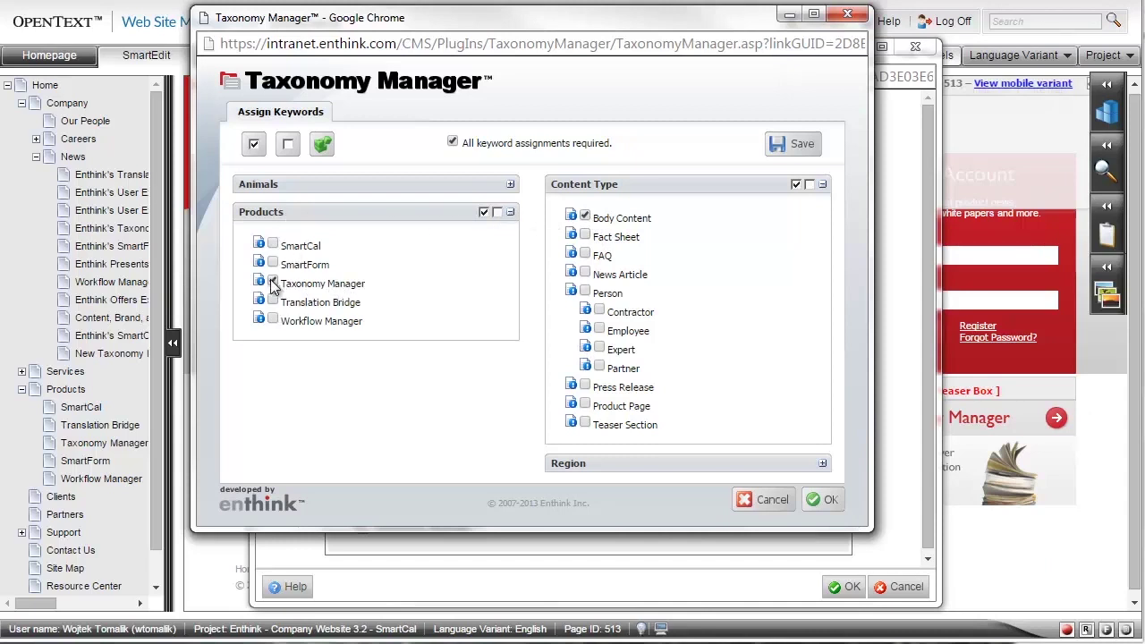
click(827, 499)
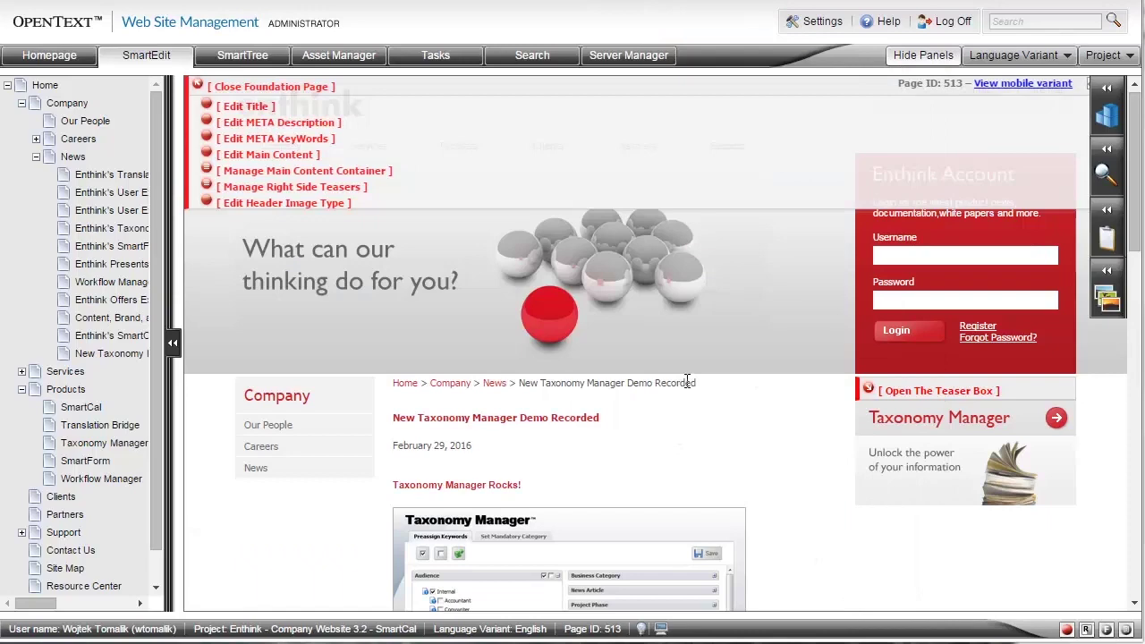
Step: Review the content sections placed in the article's main content container from beginning to end
scroll(686, 382, down, 5)
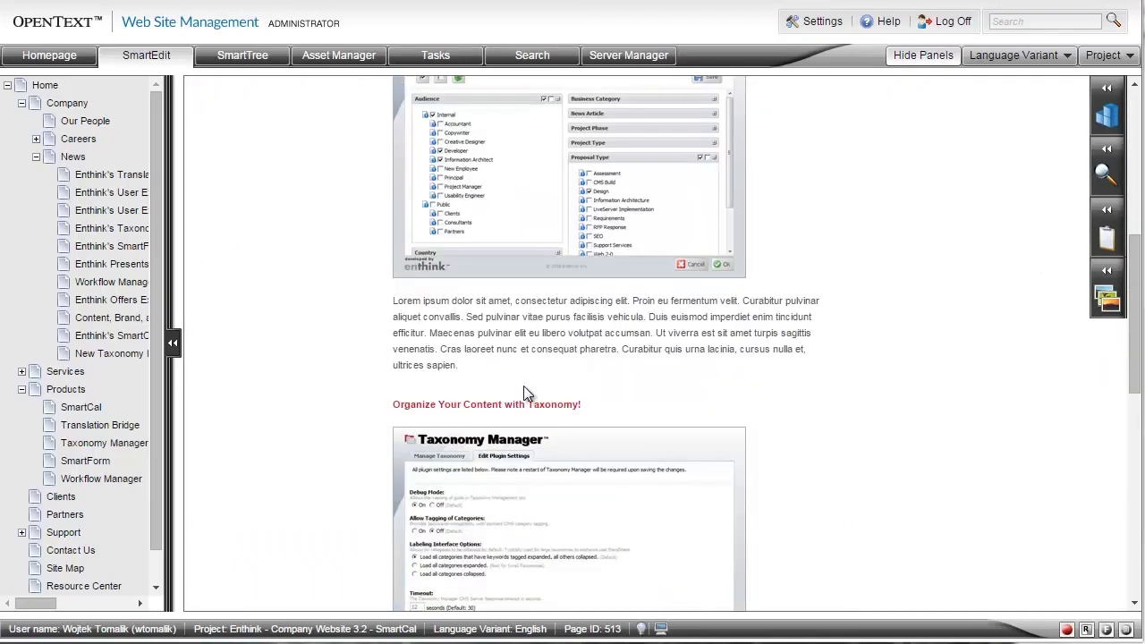
scroll(549, 272, down, 7)
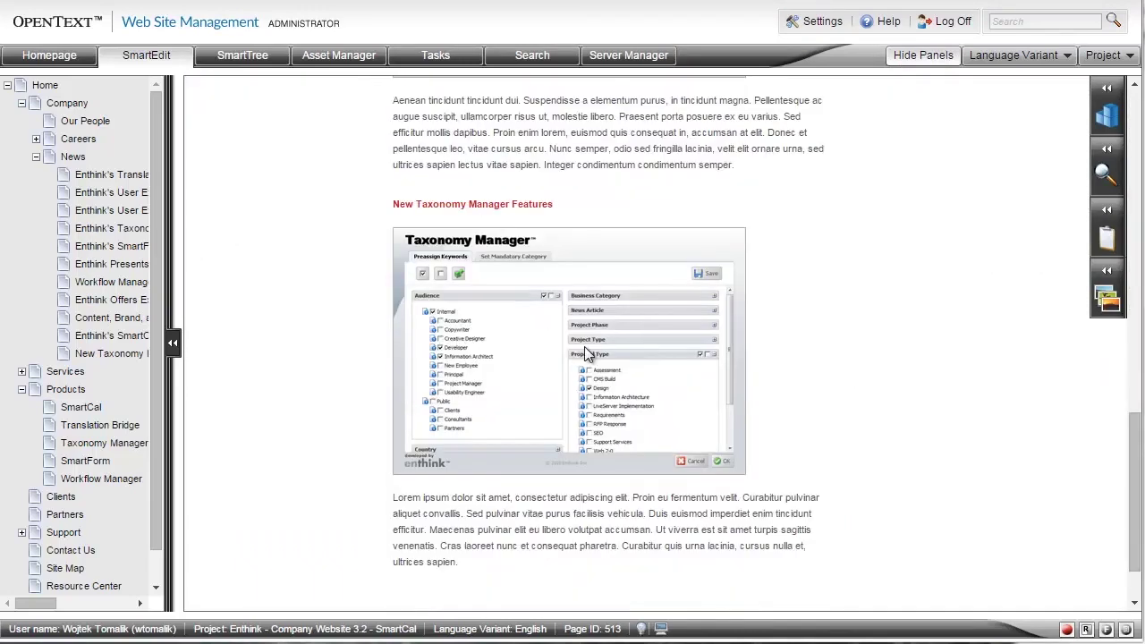
scroll(584, 348, down, 2)
scroll(618, 383, up, 8)
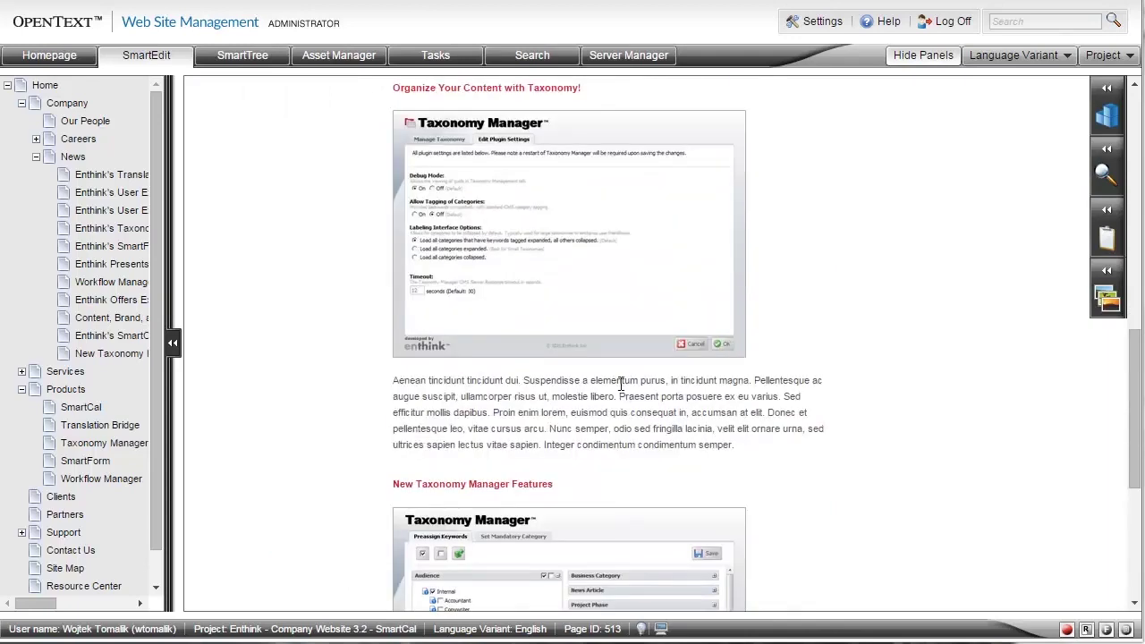
scroll(619, 383, up, 5)
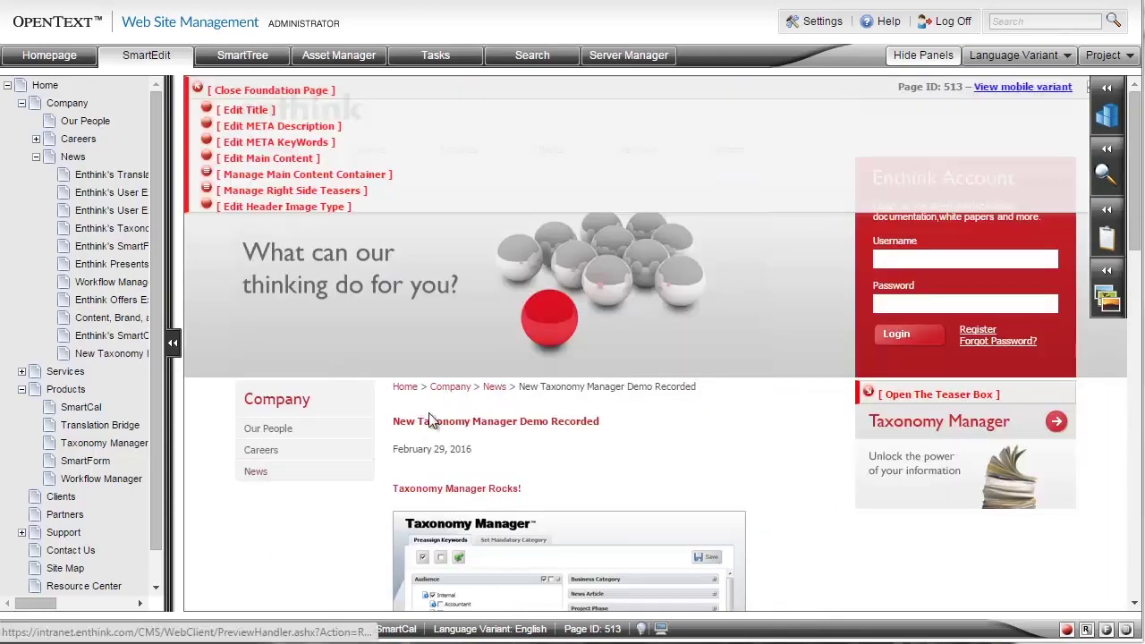
Step: Open the Home page, and preassign the Teaser Section keyword to the Right Side Teaser content class under Components using Taxonomy Manager
click(52, 86)
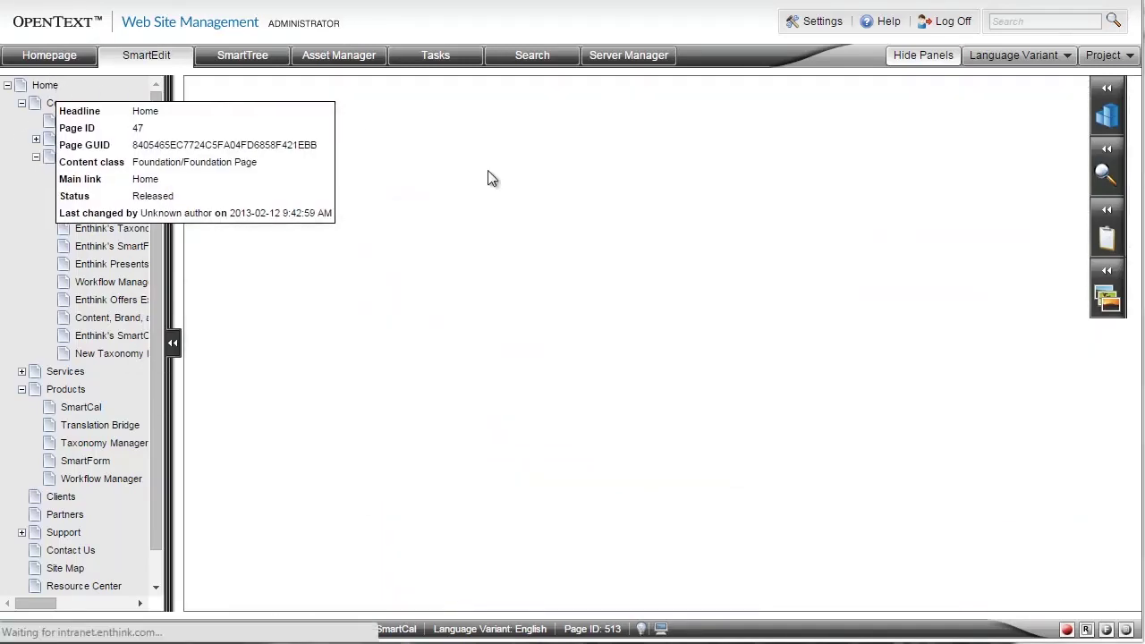
scroll(701, 506, down, 3)
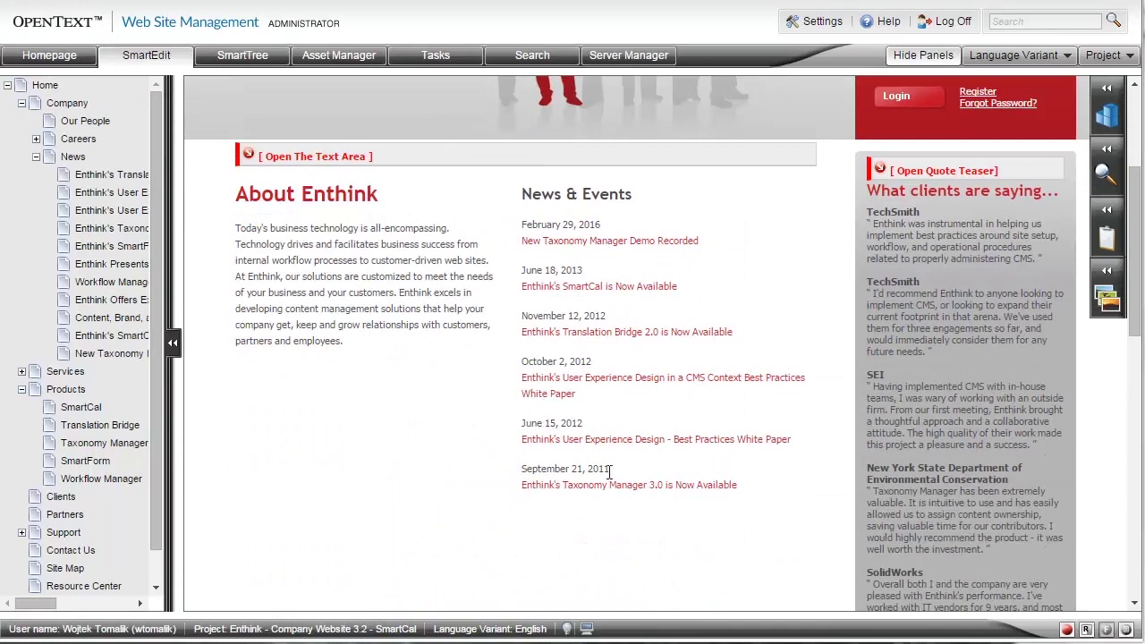
click(244, 57)
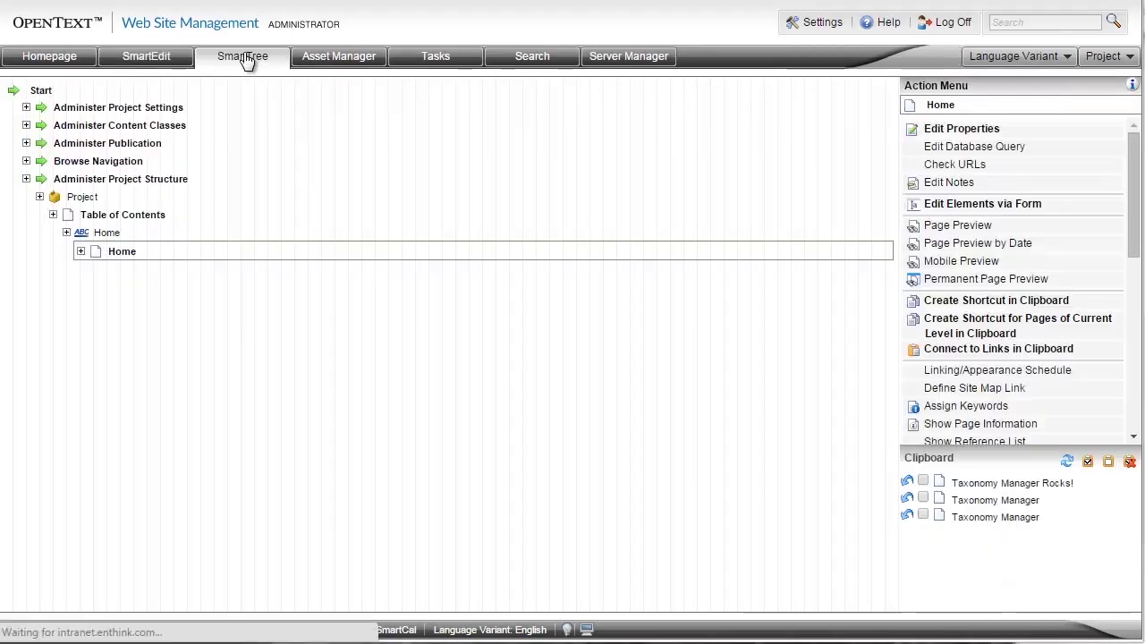
click(27, 127)
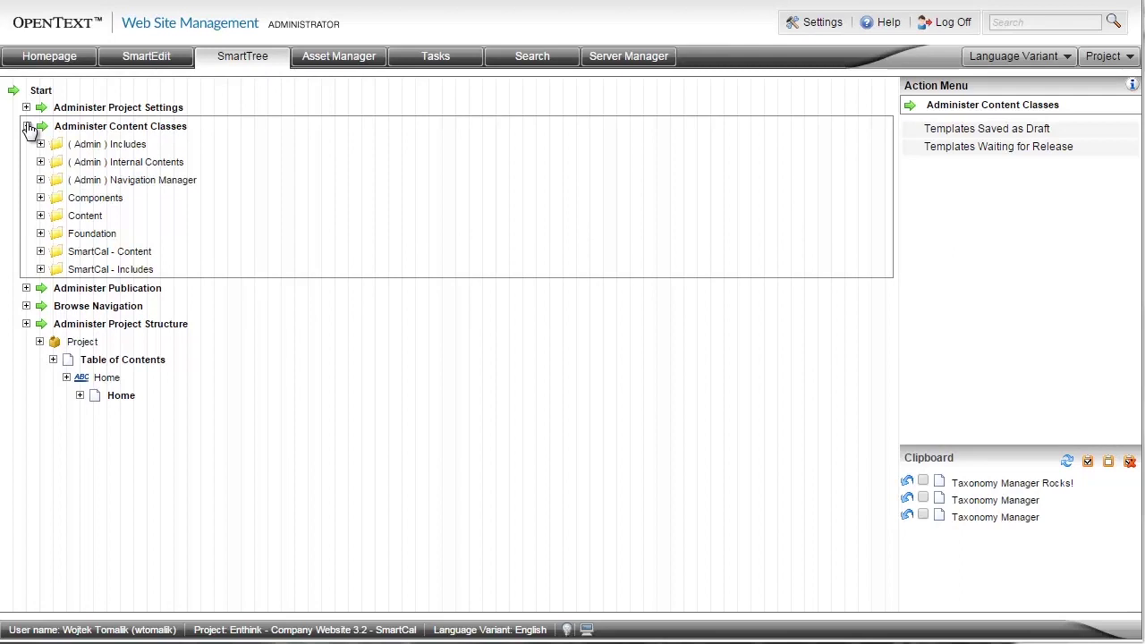
click(40, 198)
click(94, 288)
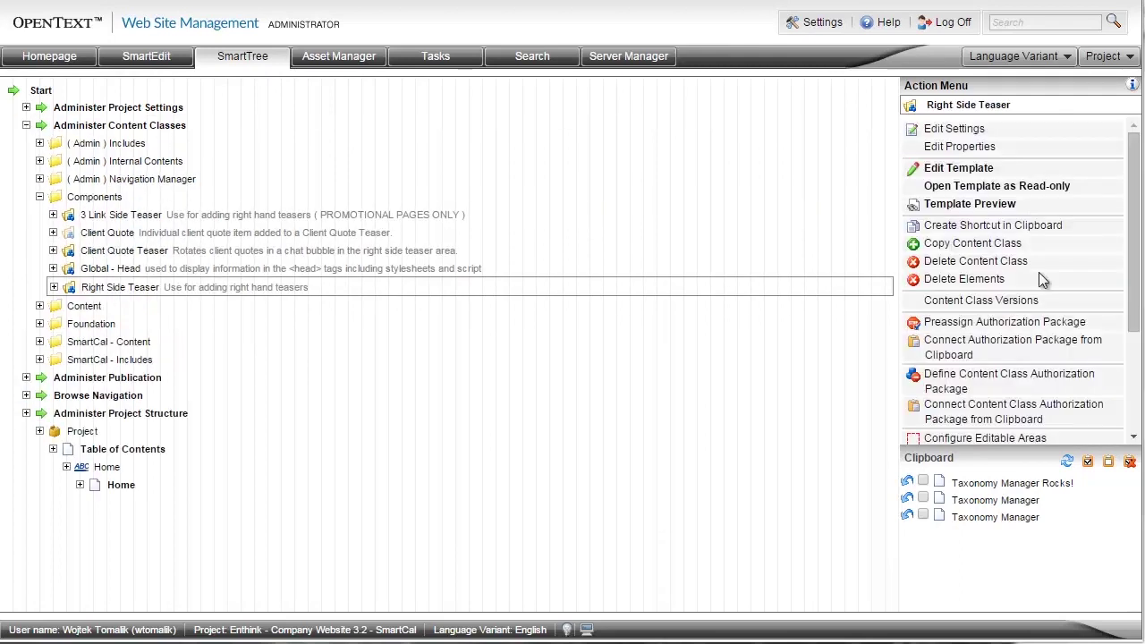
scroll(1038, 271, down, 2)
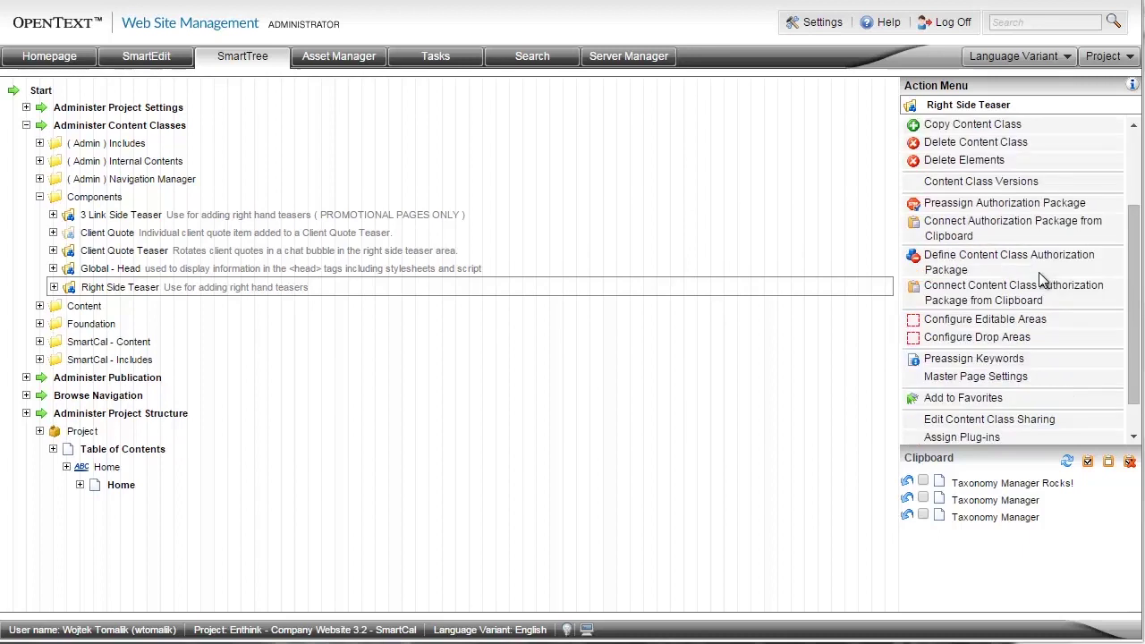
click(975, 420)
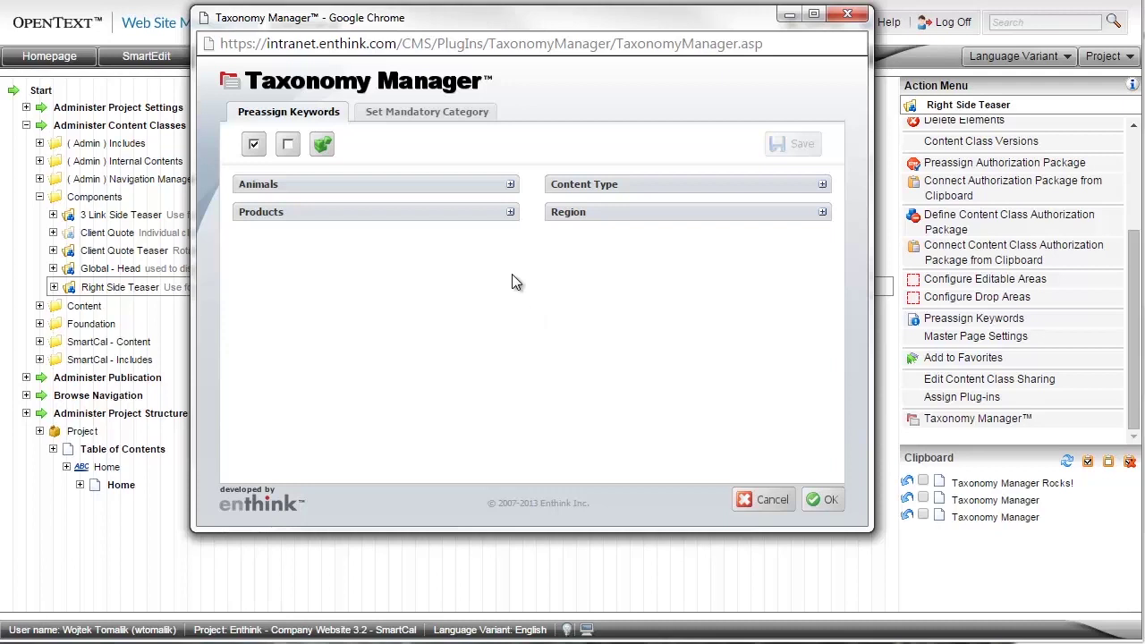
click(822, 185)
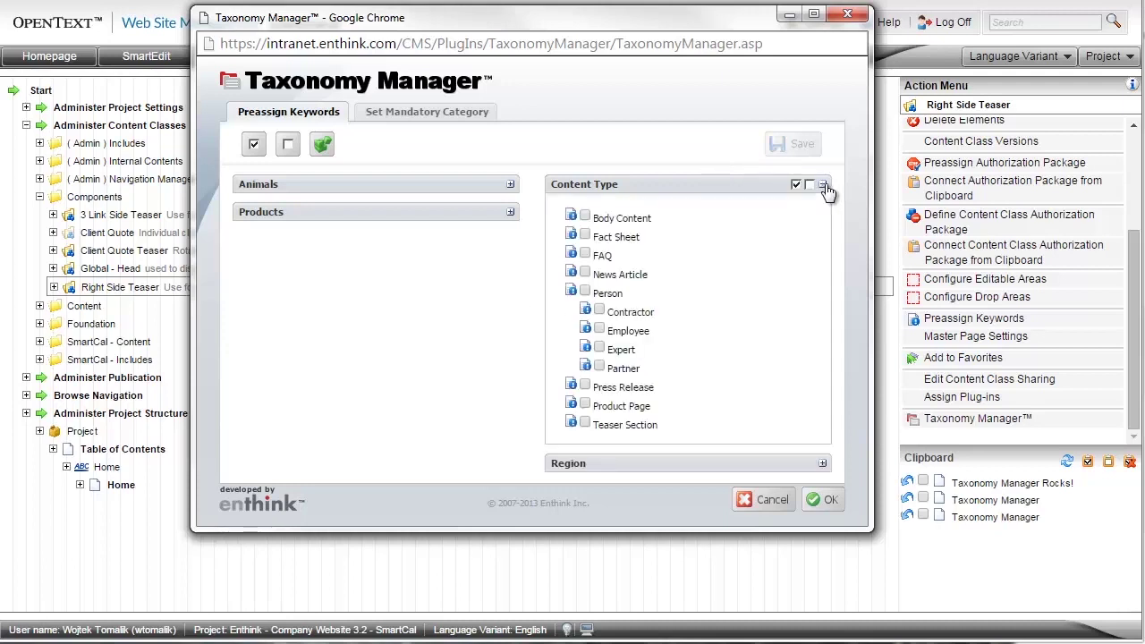
click(585, 423)
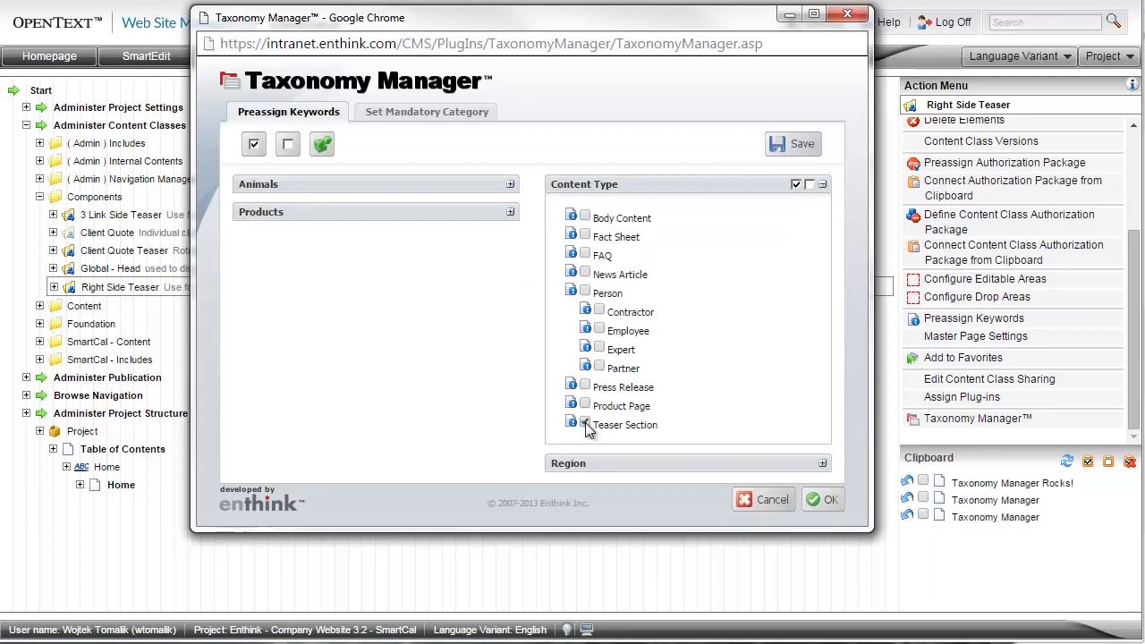
Step: Make Products the required category for the Right Side Teaser class and allow tagging only in Content Type and Products
click(412, 118)
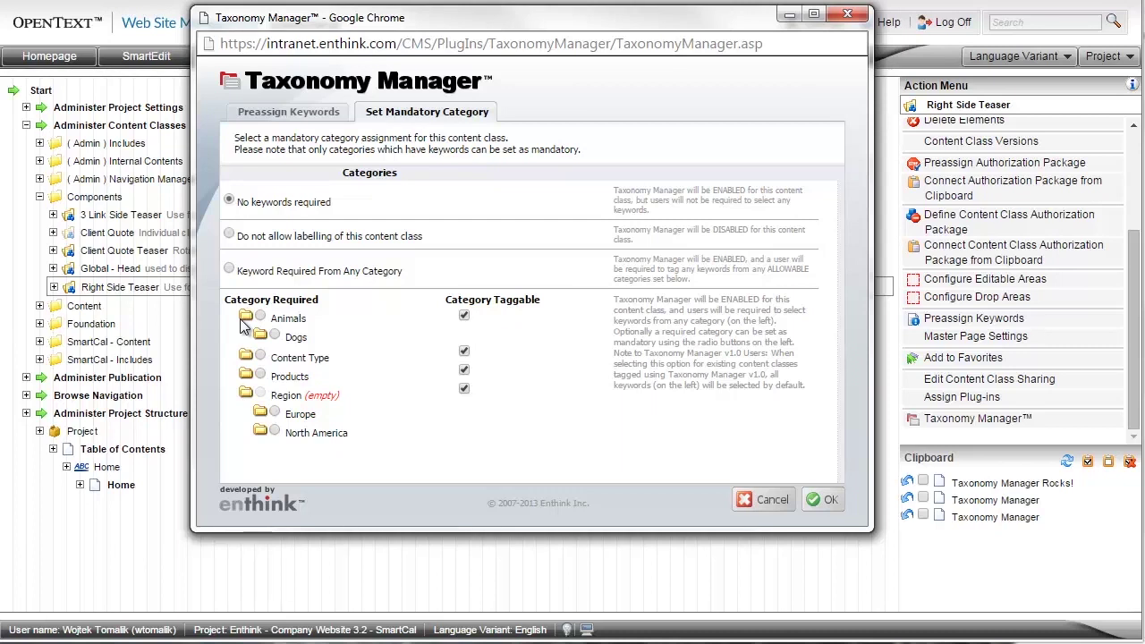
click(259, 374)
click(463, 317)
click(822, 499)
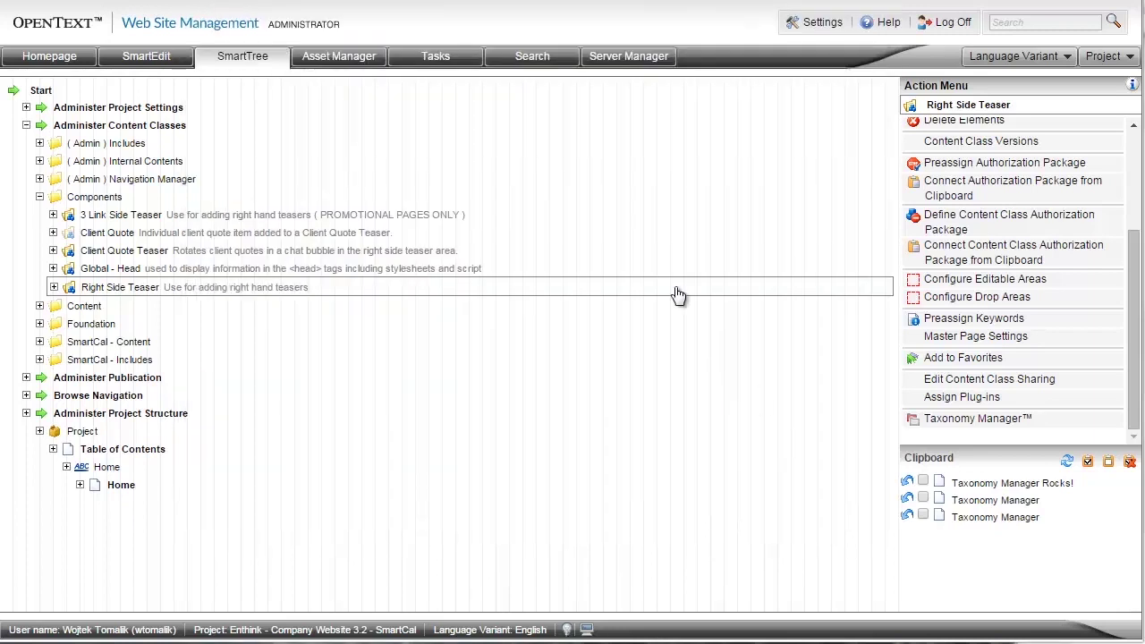
Step: Label the Home page's SmartForm teaser with the required SmartForm product keyword using Taxonomy Manager
click(171, 56)
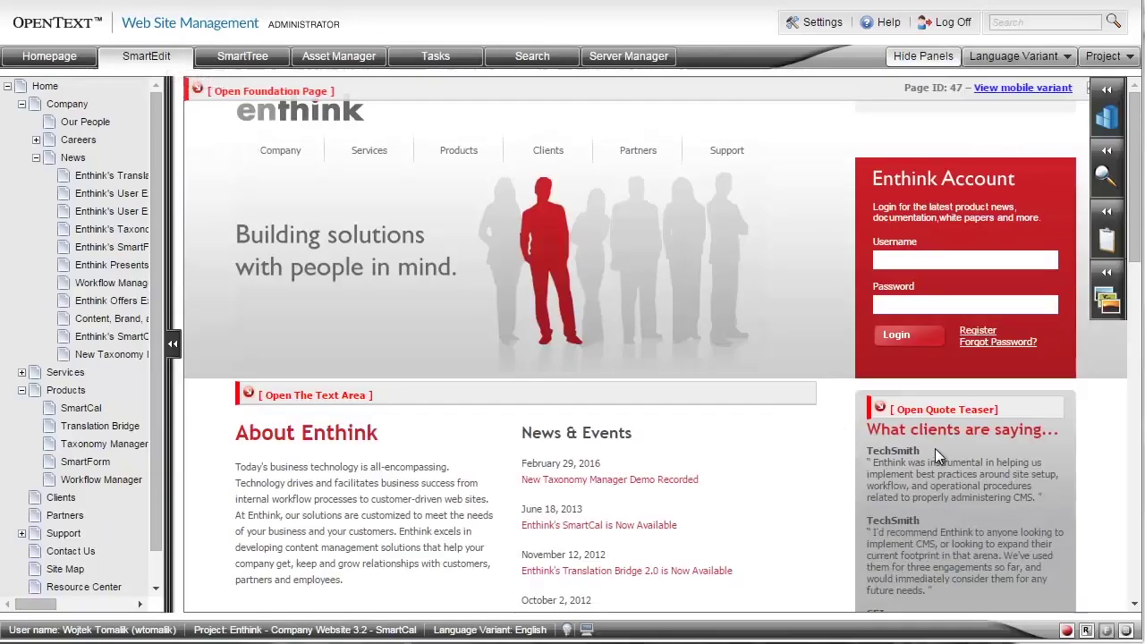
scroll(939, 449, down, 3)
scroll(945, 452, down, 5)
right_click(968, 141)
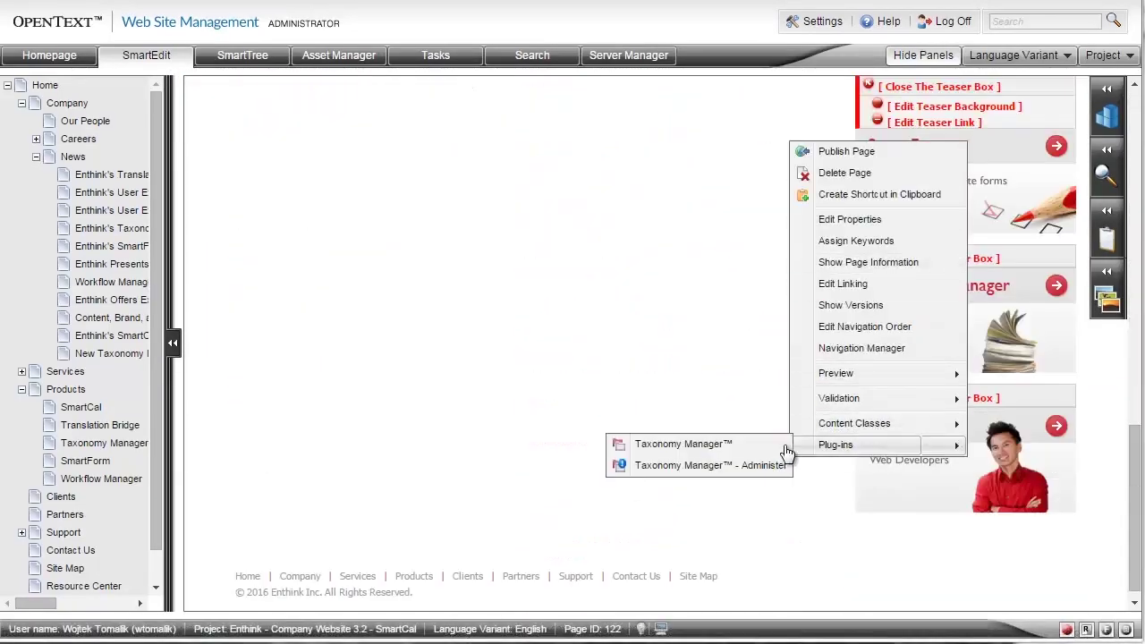
click(726, 442)
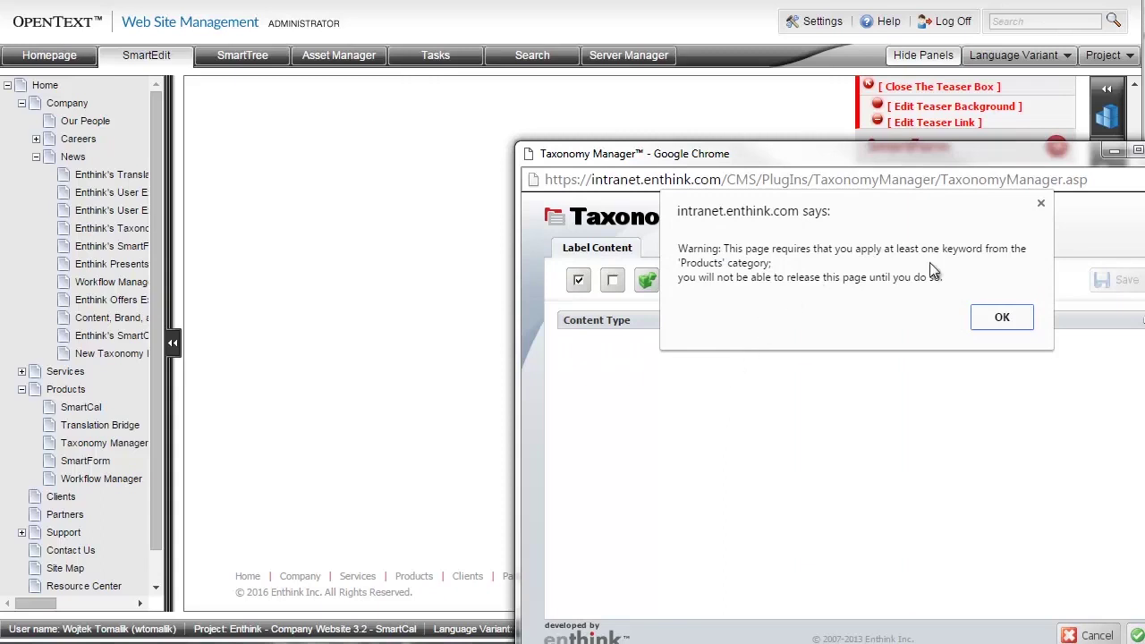
click(993, 320)
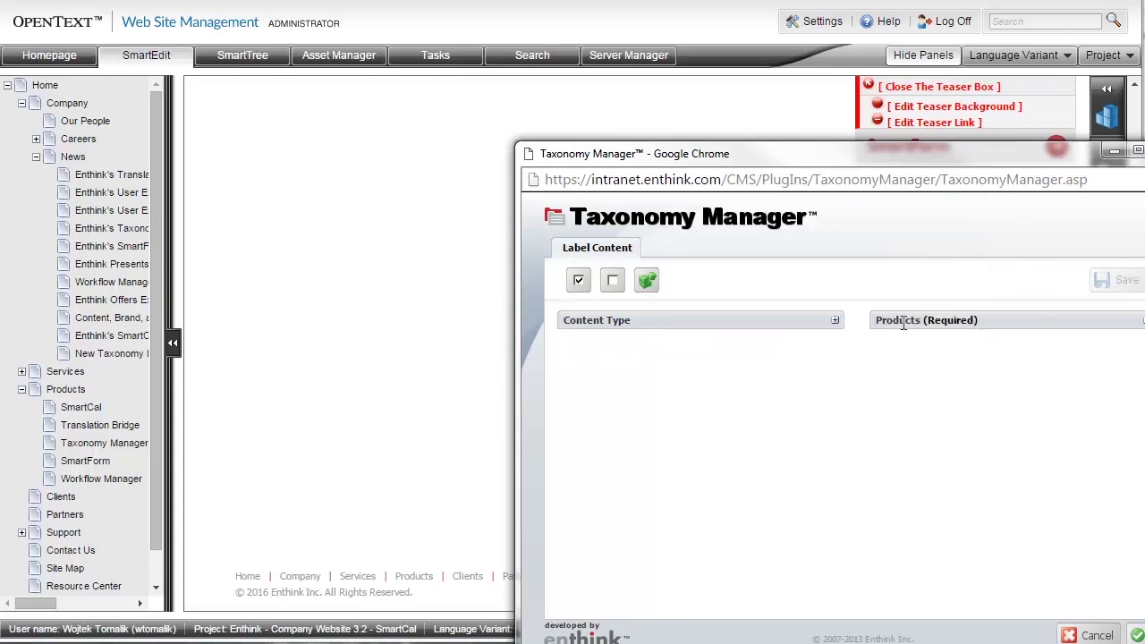
drag(980, 319, 923, 320)
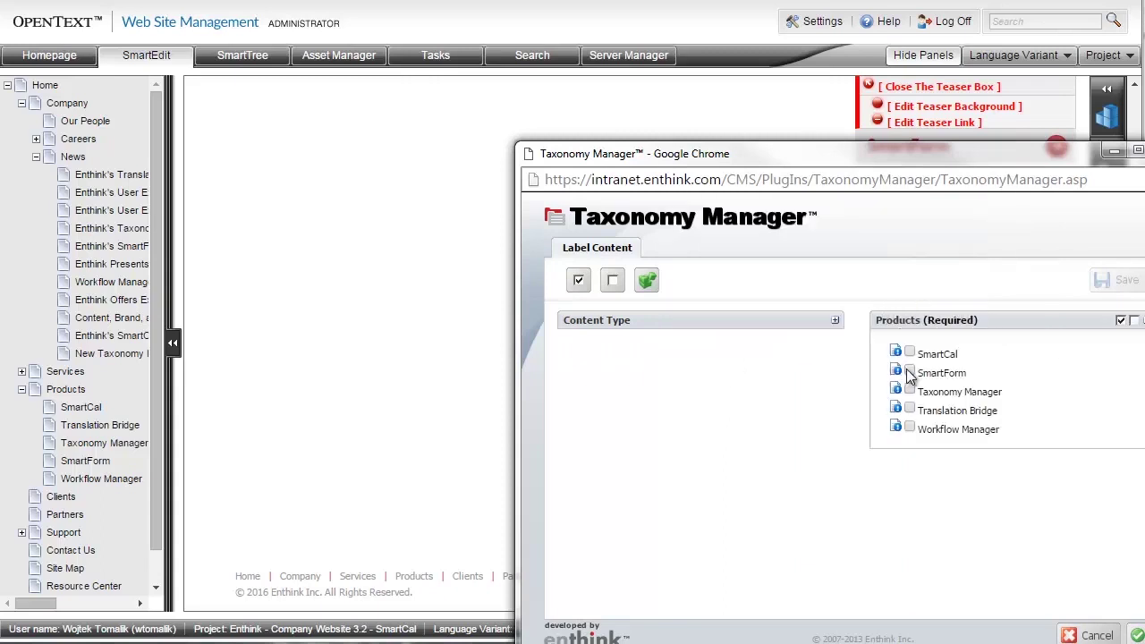
click(908, 370)
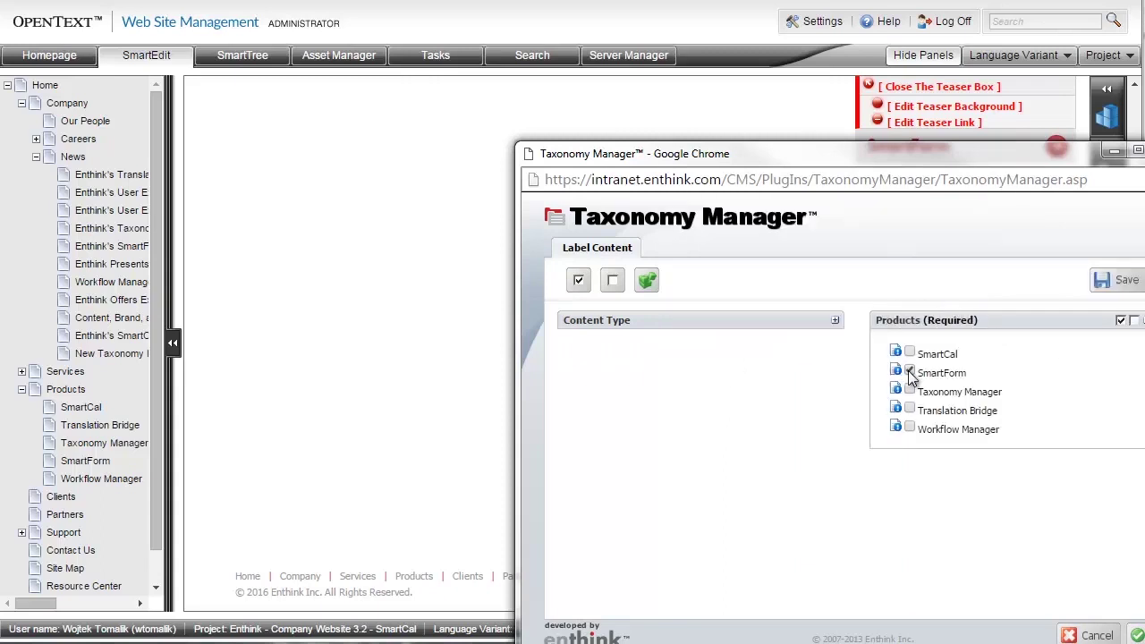
click(834, 322)
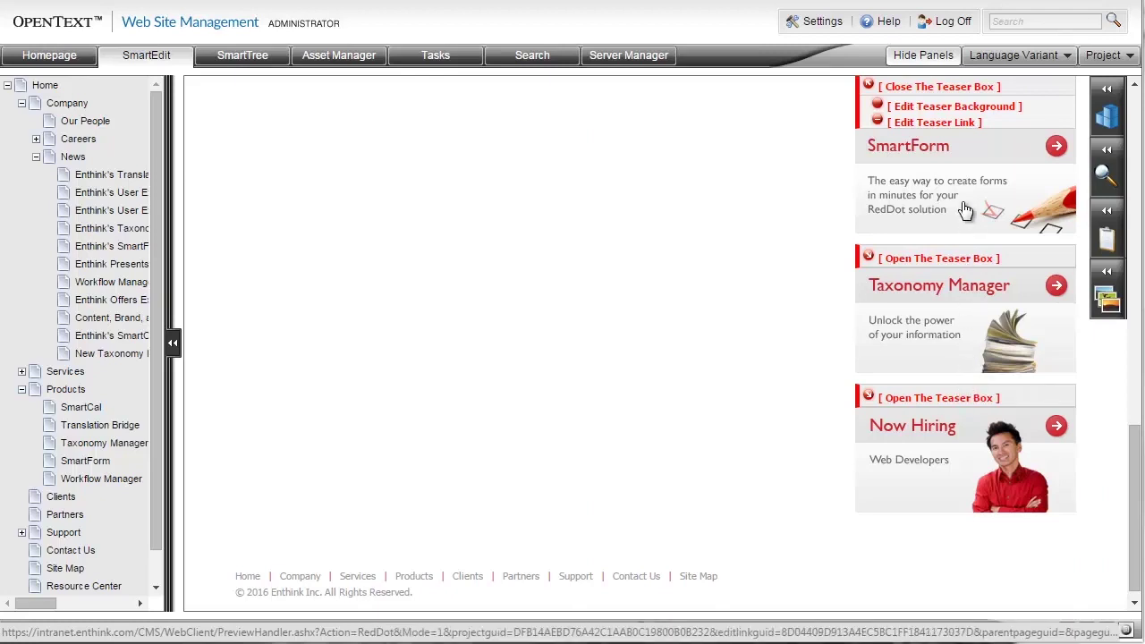
Step: Check which keyword categories Taxonomy Manager offers for the Home foundation page, and close it without changes
scroll(951, 332, up, 2)
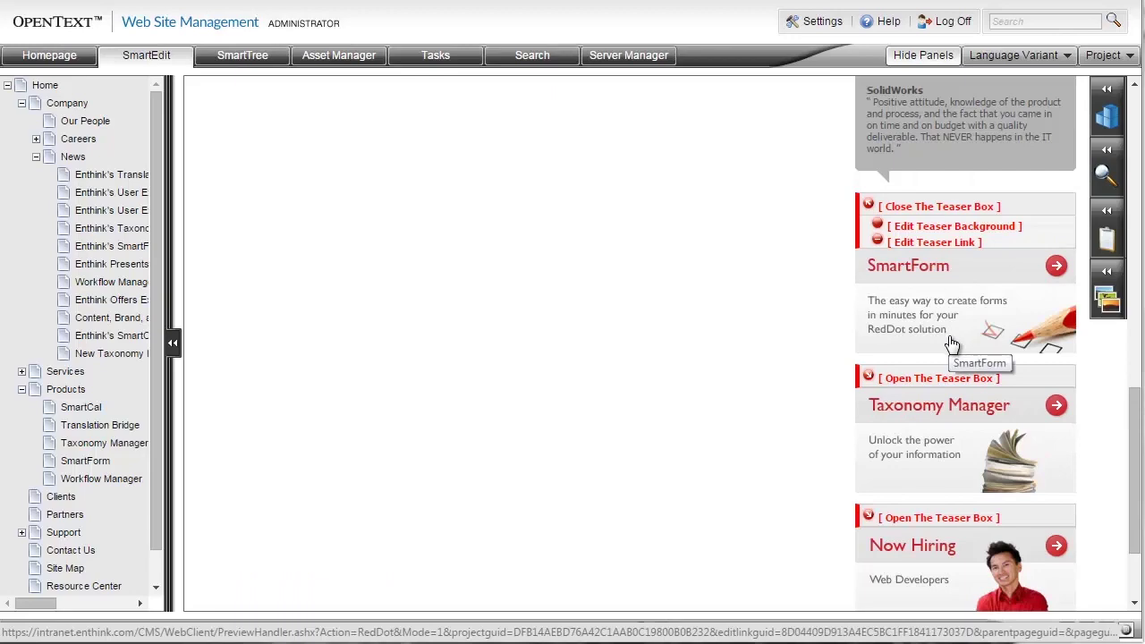
scroll(947, 348, up, 8)
scroll(937, 358, up, 4)
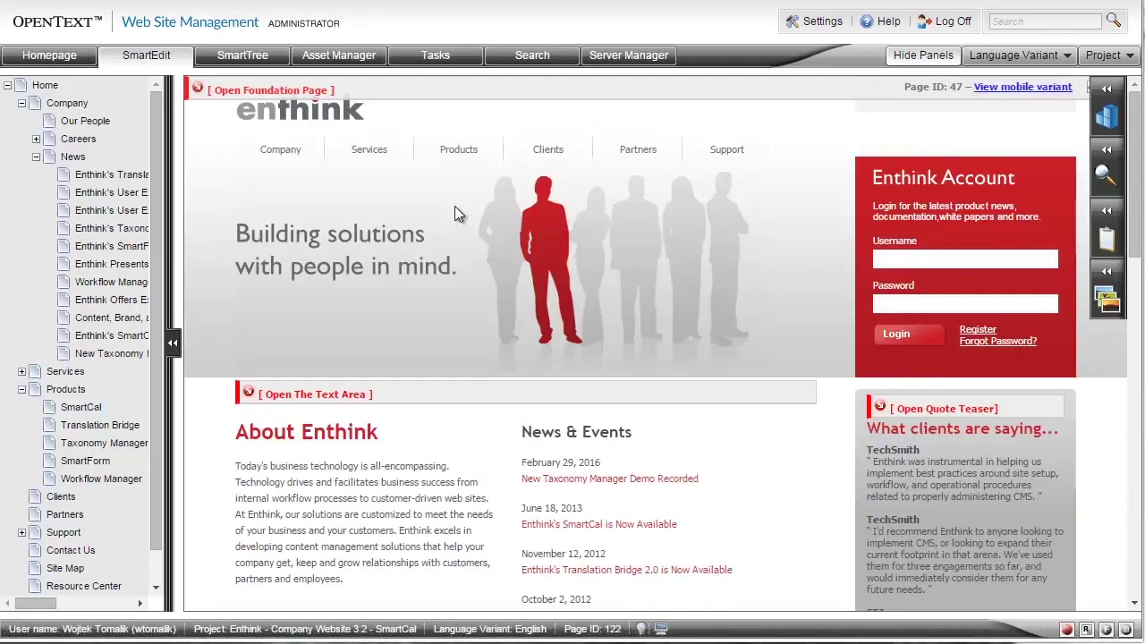
right_click(578, 166)
mouse_move(670, 500)
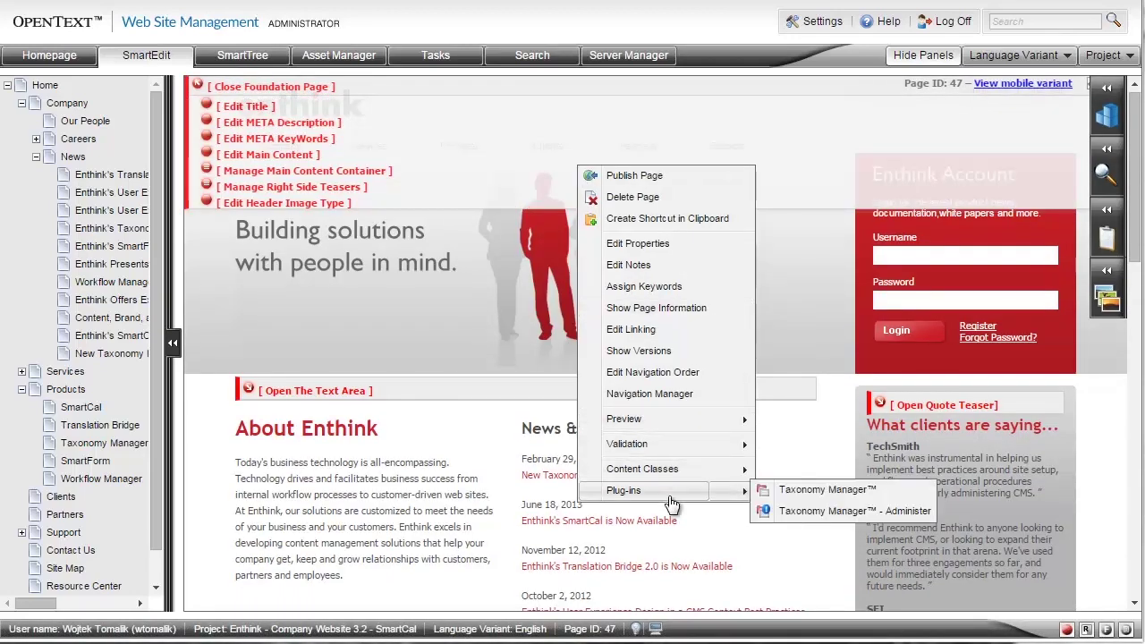
click(826, 489)
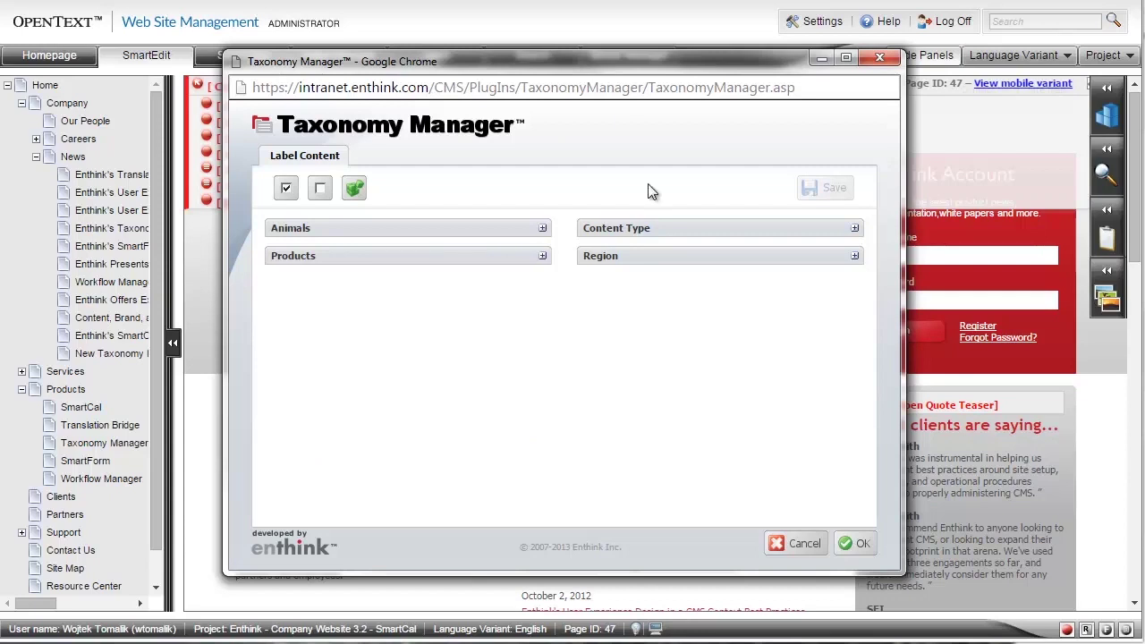
click(801, 542)
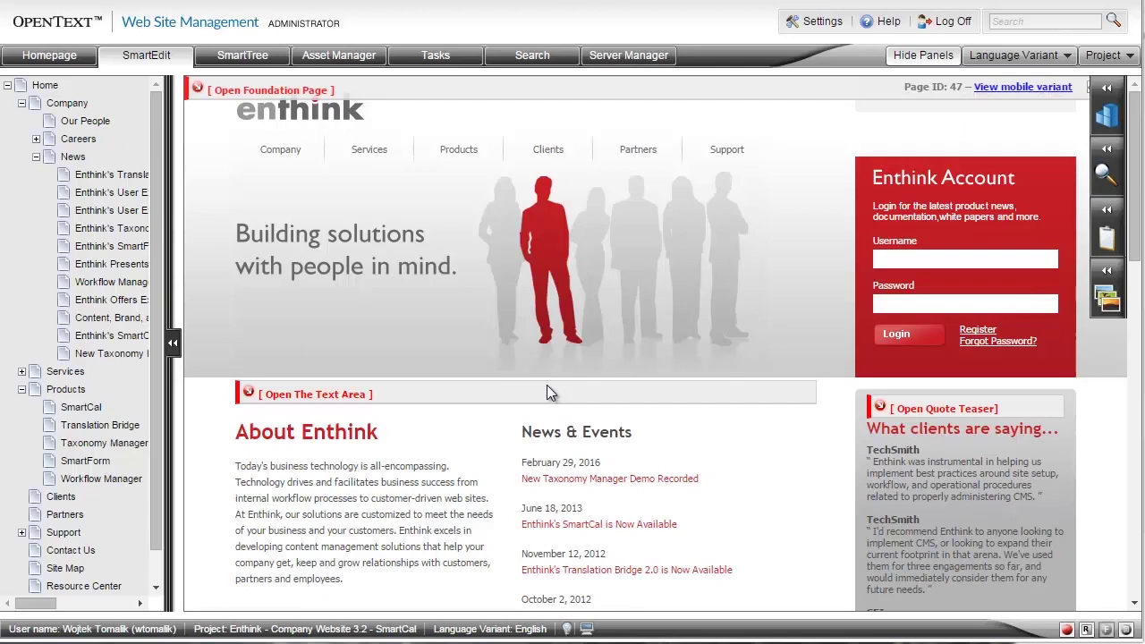
Step: Launch Taxonomy Manager for the lst_NewsList structural element of the News Listing content class under Content
click(251, 59)
click(107, 126)
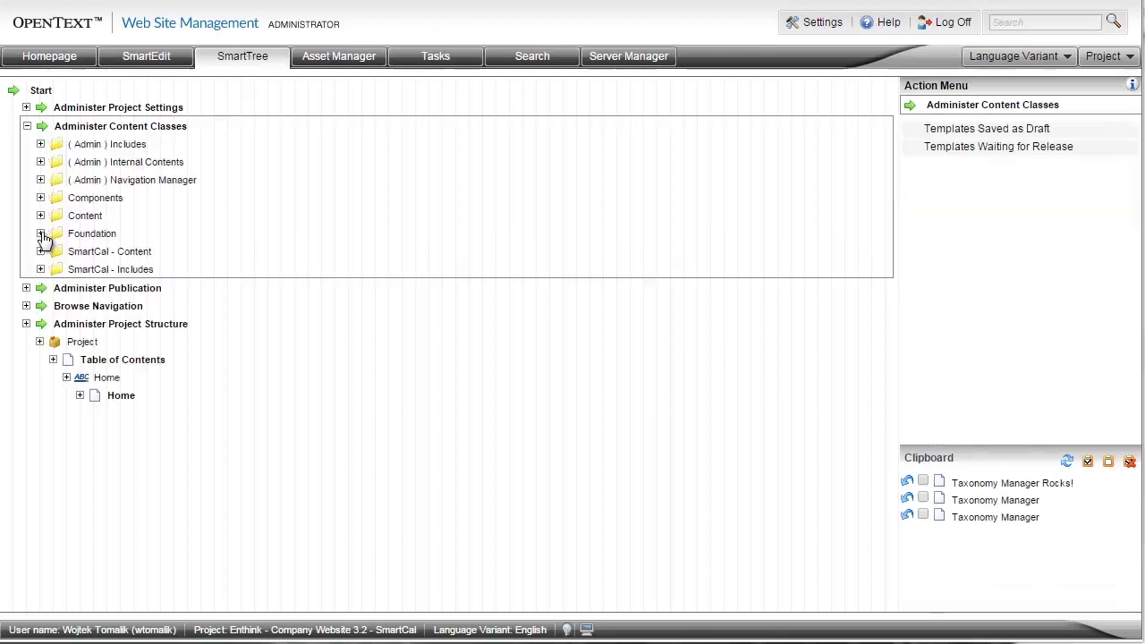
click(40, 216)
click(66, 358)
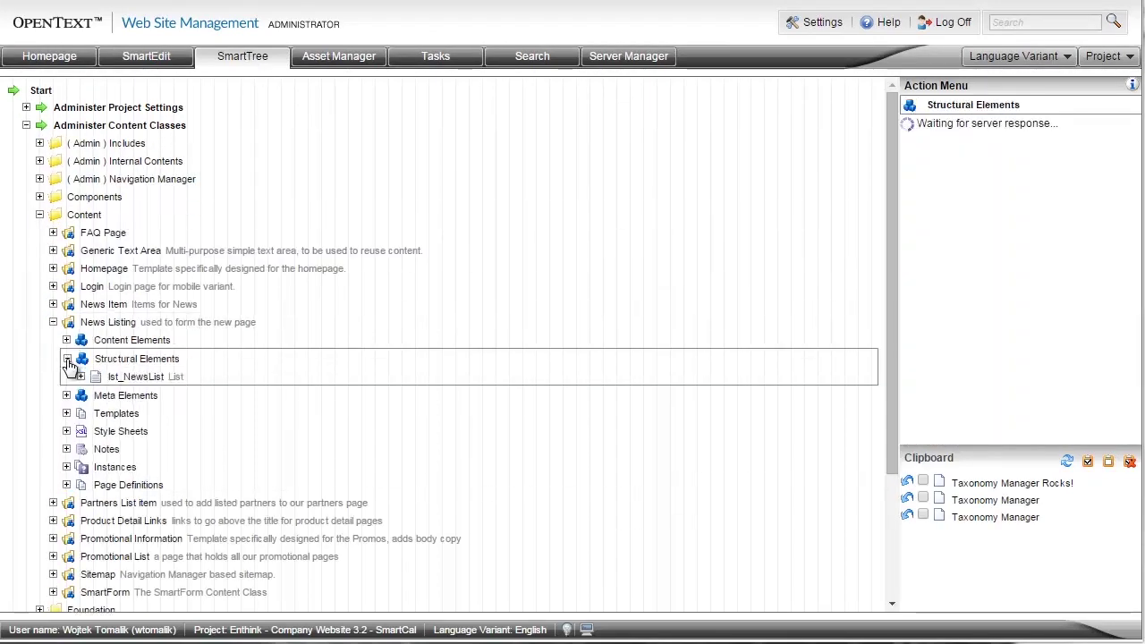
click(117, 377)
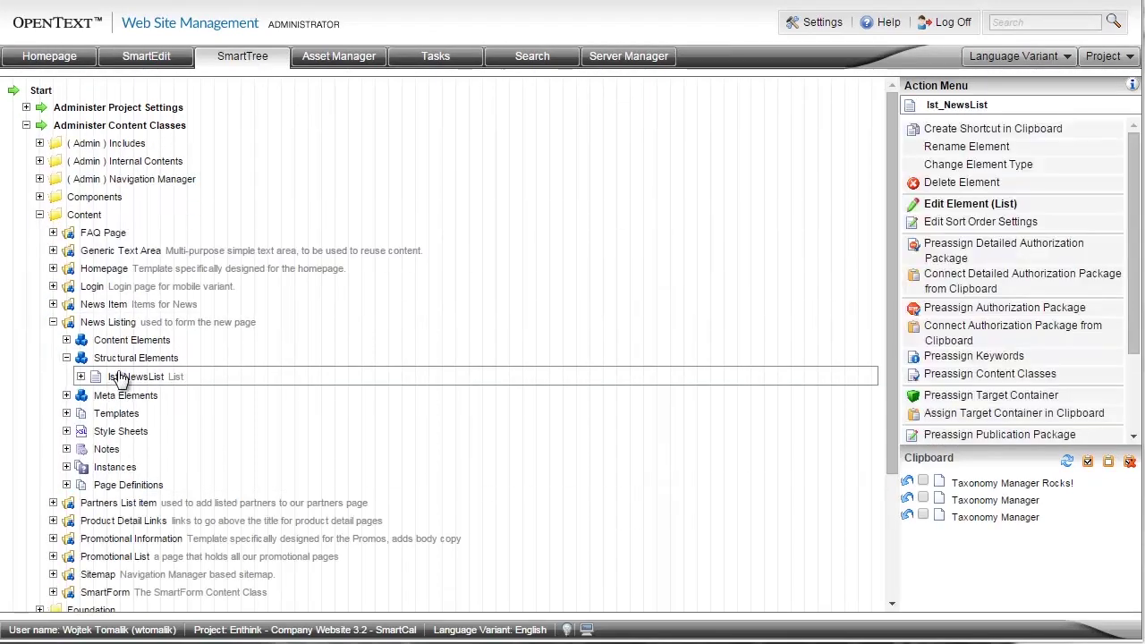
scroll(950, 332, down, 2)
click(977, 420)
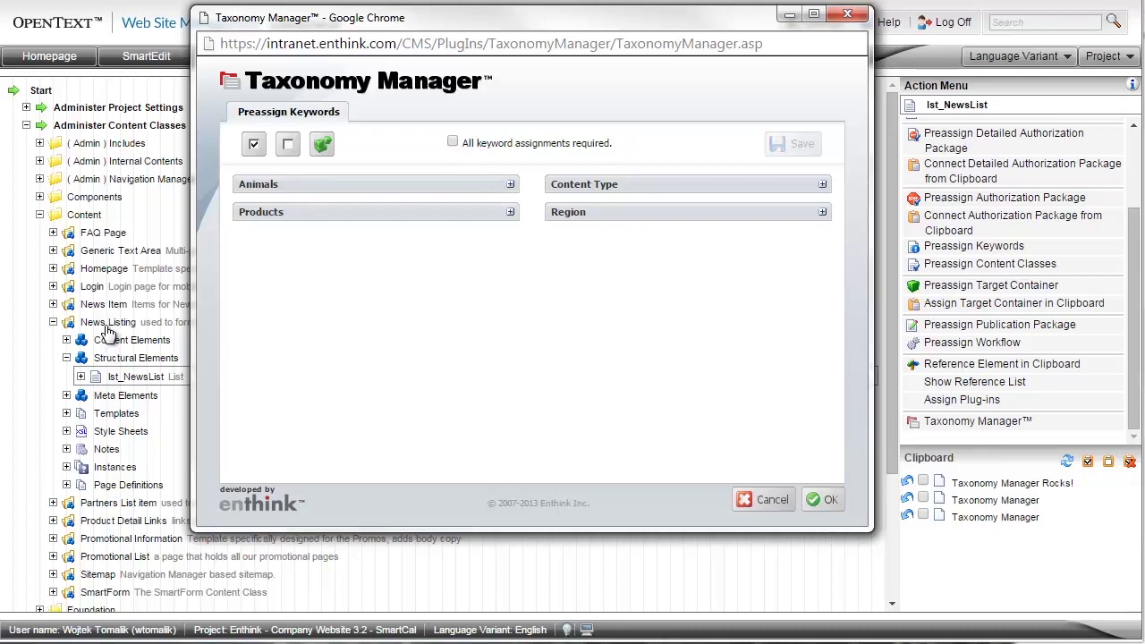
Step: Preassign the News Article content type keyword to the lst_NewsList element and require all keyword assignments
click(822, 185)
click(585, 272)
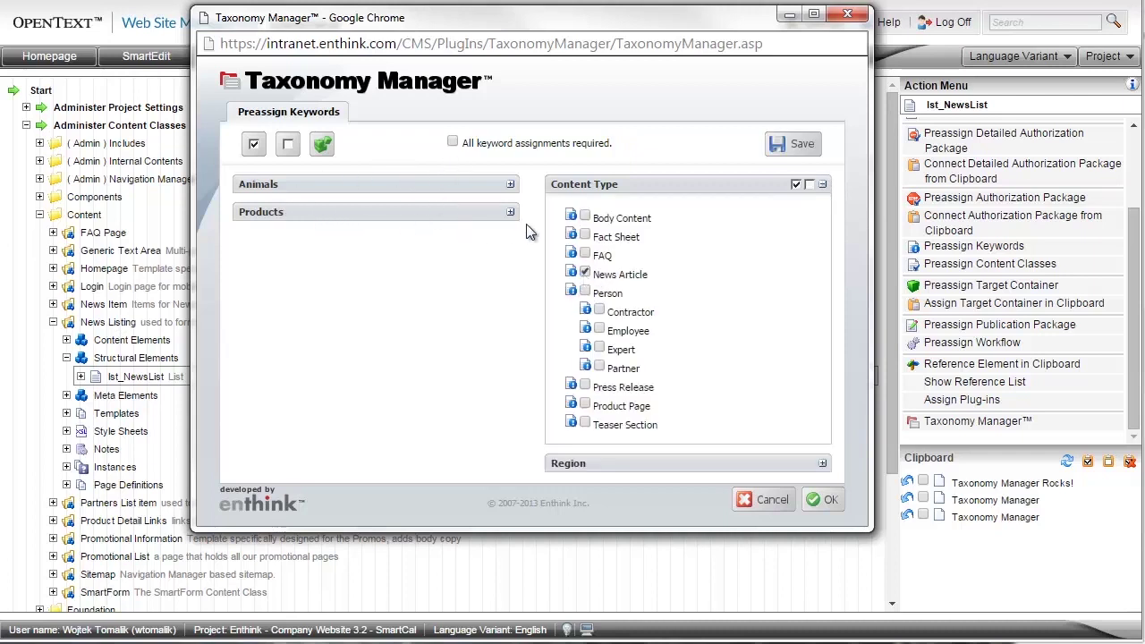
click(452, 143)
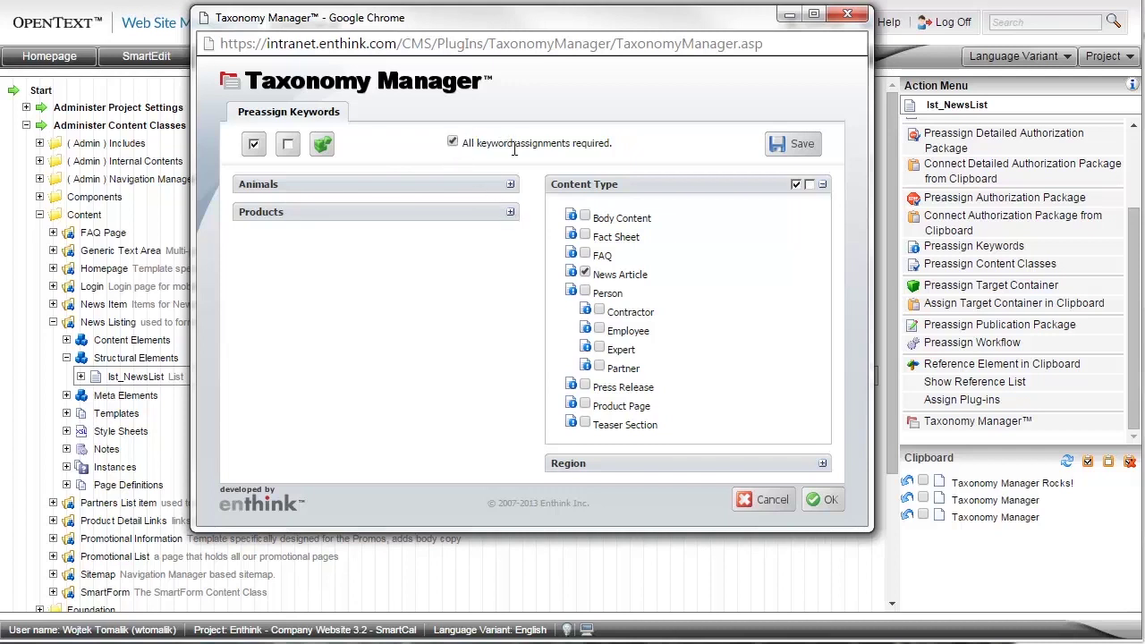